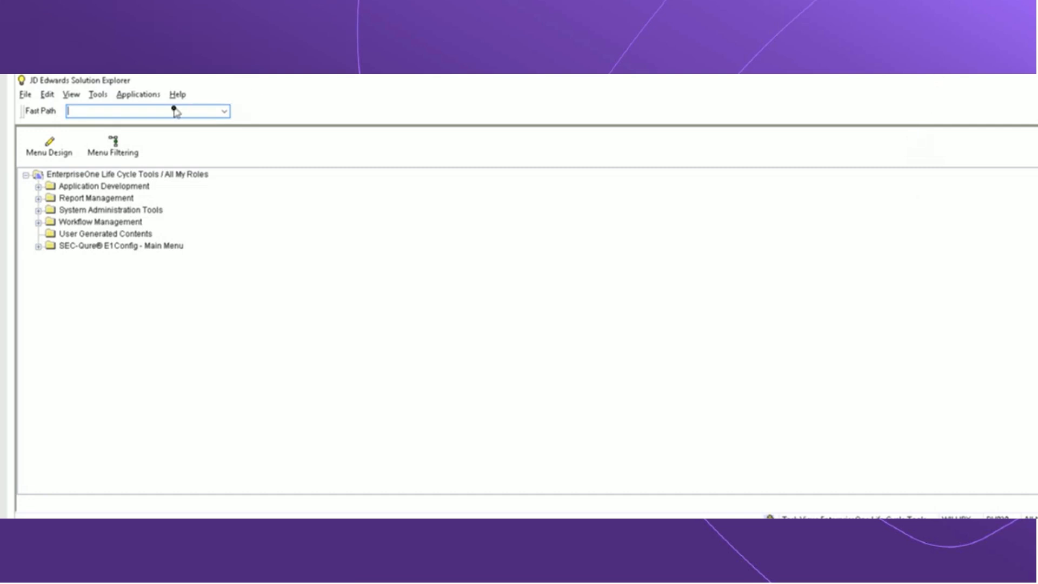
- Launch P01RS01, open Version Reporting and choose the P4310AUDIT batch version
{"action": "type", "text": "P"}
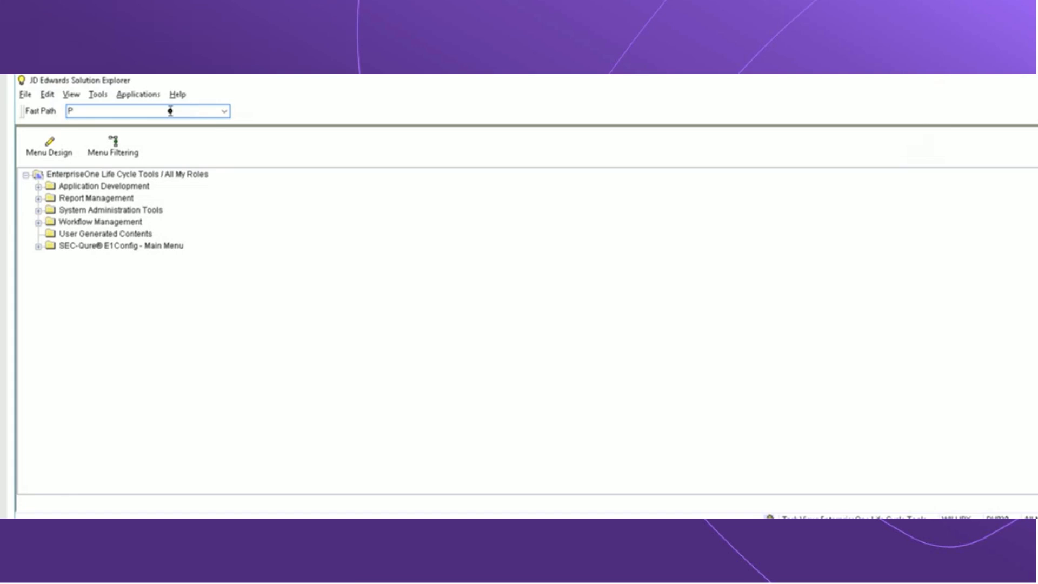
{"action": "type", "text": "01RS01"}
{"action": "key", "text": "Return"}
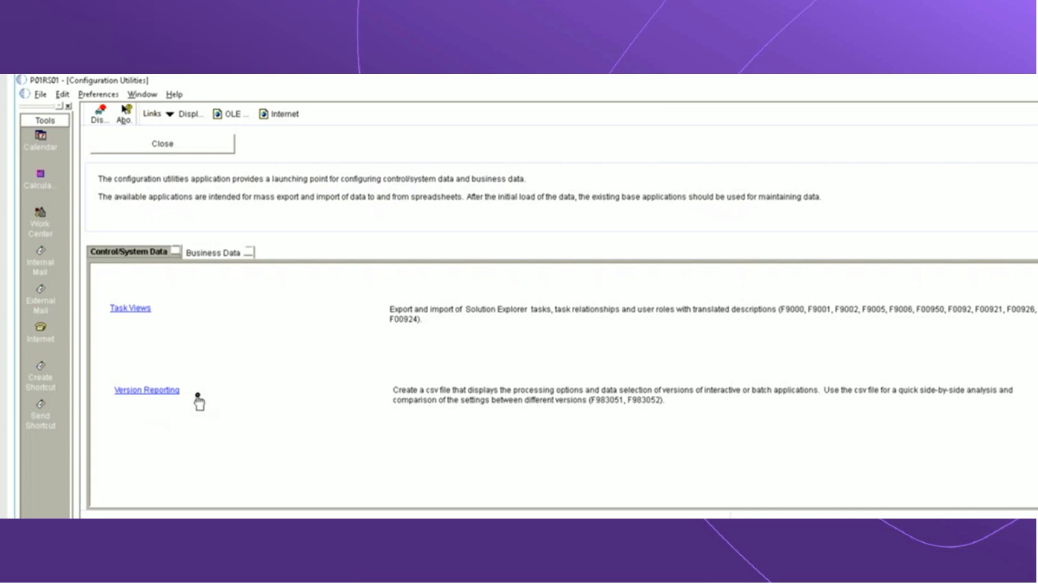
{"action": "left_click", "coordinate": [165, 389]}
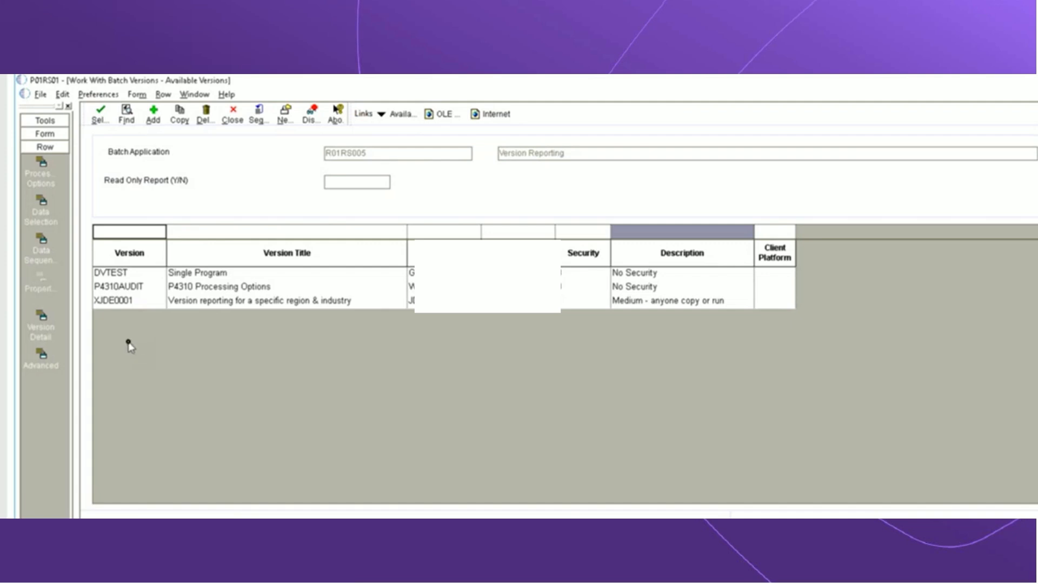
{"action": "double_click", "coordinate": [134, 287]}
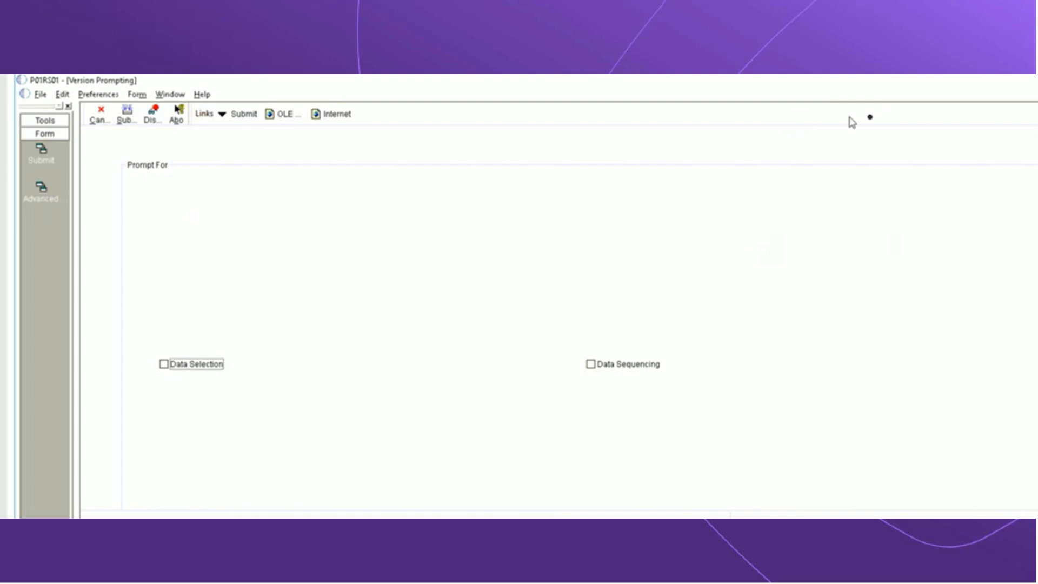
- Override the job location, enable data selection and submit the version to the LOCAL data source
{"action": "left_click", "coordinate": [42, 196]}
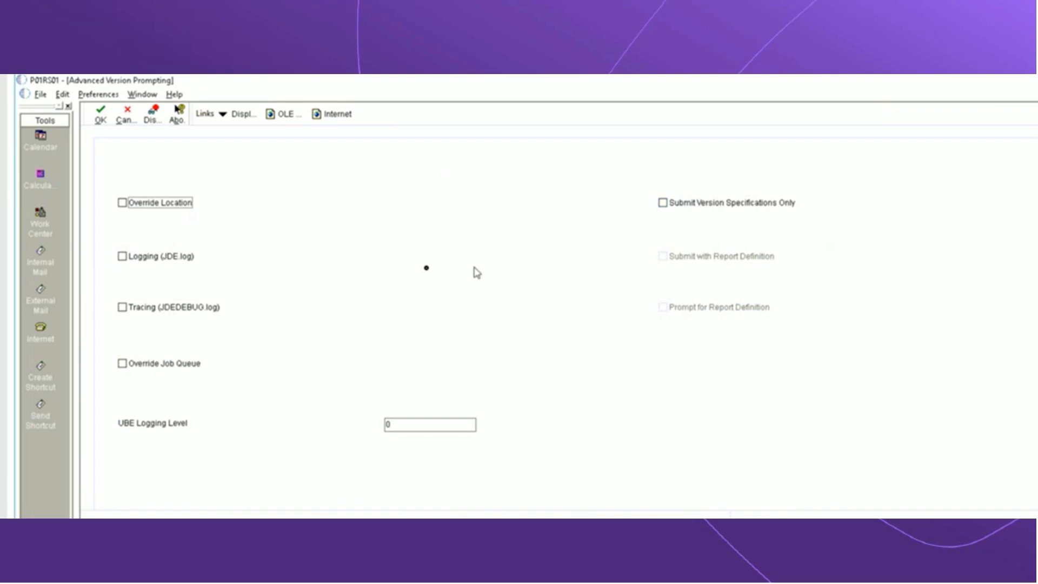
{"action": "left_click", "coordinate": [122, 204]}
{"action": "left_click", "coordinate": [101, 121]}
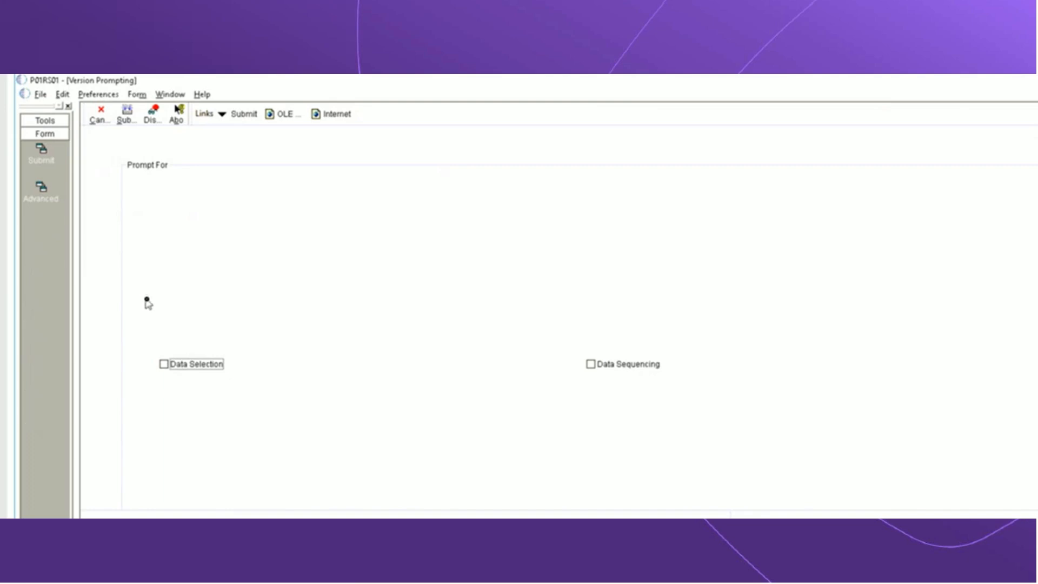
{"action": "left_click", "coordinate": [164, 364]}
{"action": "left_click", "coordinate": [125, 120]}
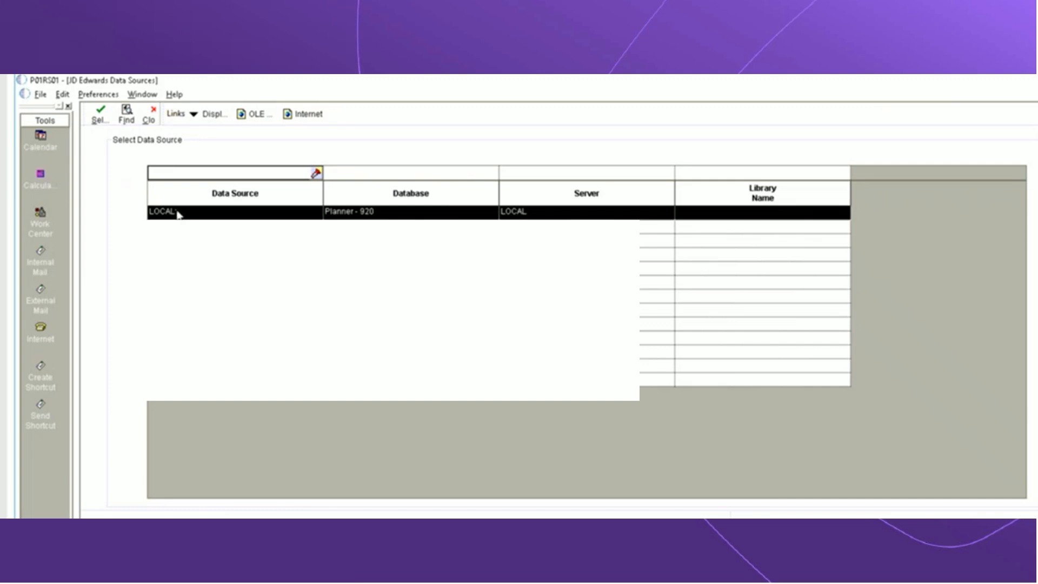
{"action": "left_click", "coordinate": [99, 120]}
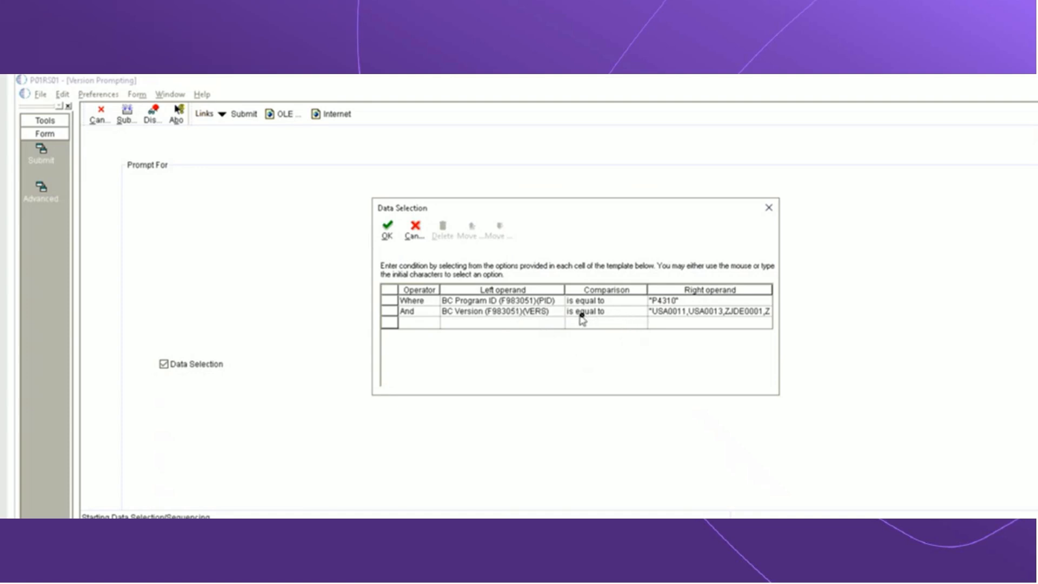
- Set the BC Version condition to the literal range ZJDE0001 to ZJDE9999 and accept the data selection
{"action": "left_click", "coordinate": [678, 313]}
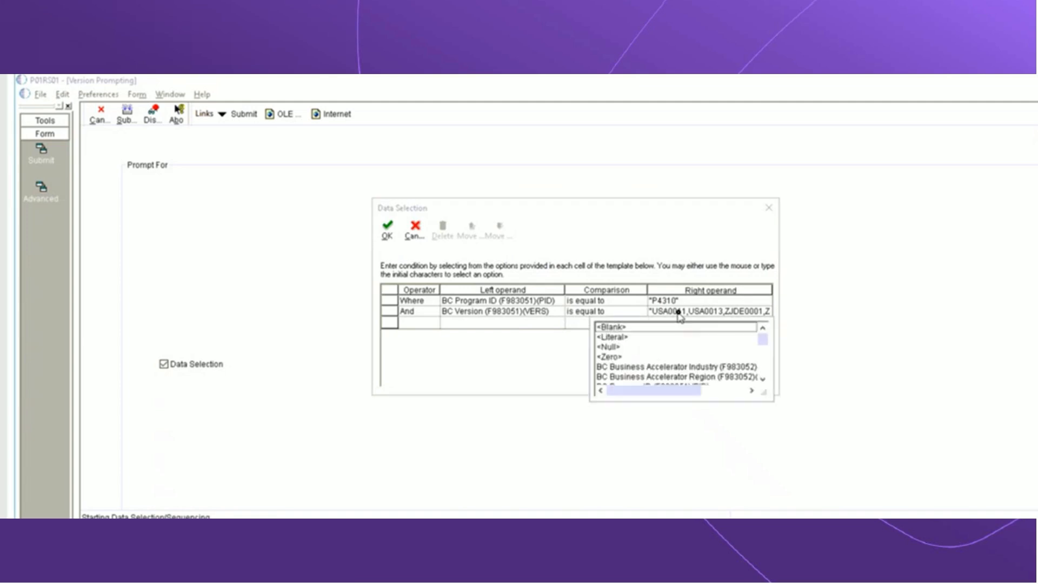
{"action": "left_click", "coordinate": [623, 338]}
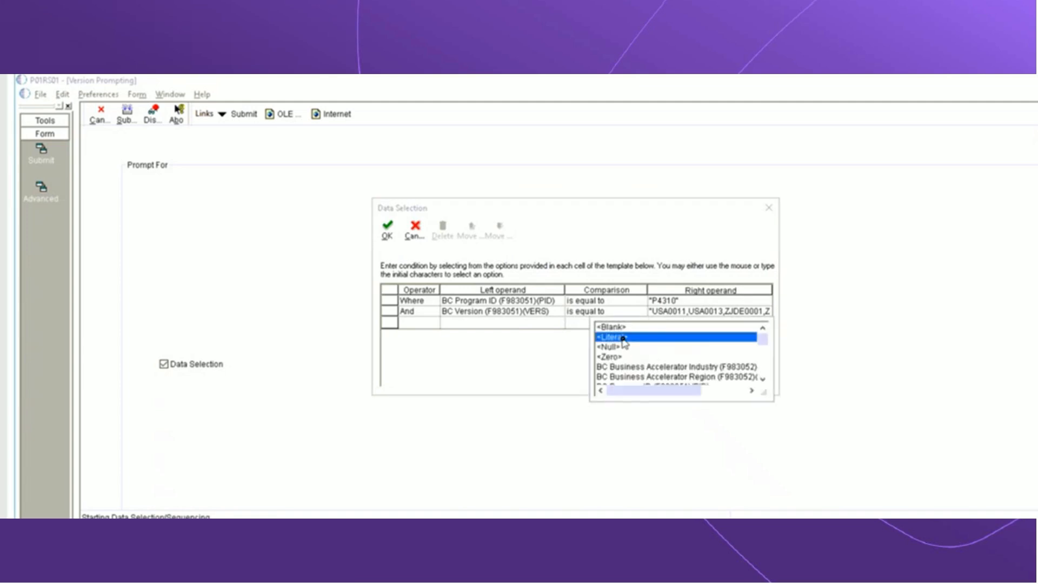
{"action": "left_click", "coordinate": [627, 341]}
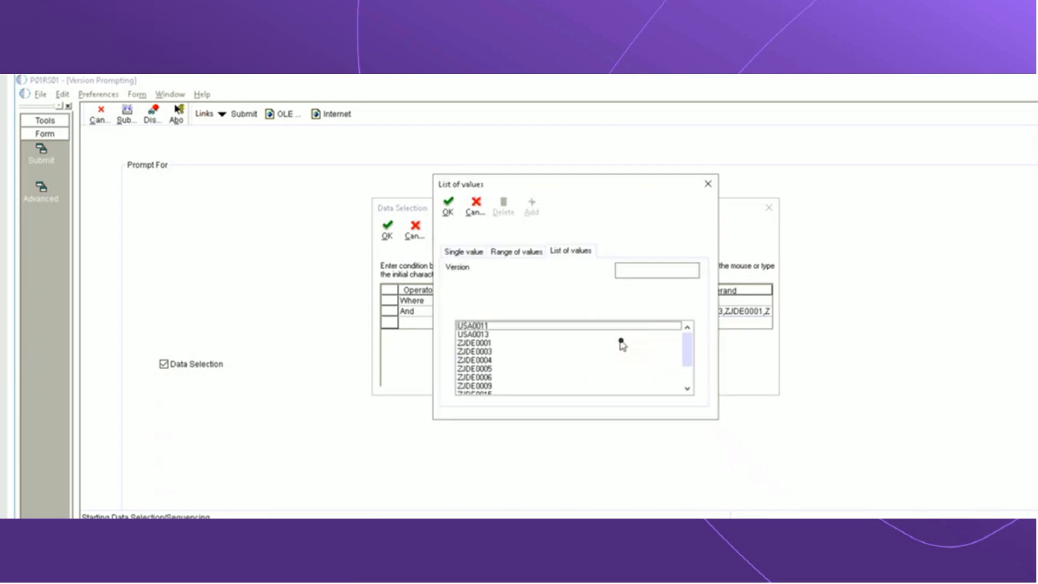
{"action": "left_click", "coordinate": [506, 252]}
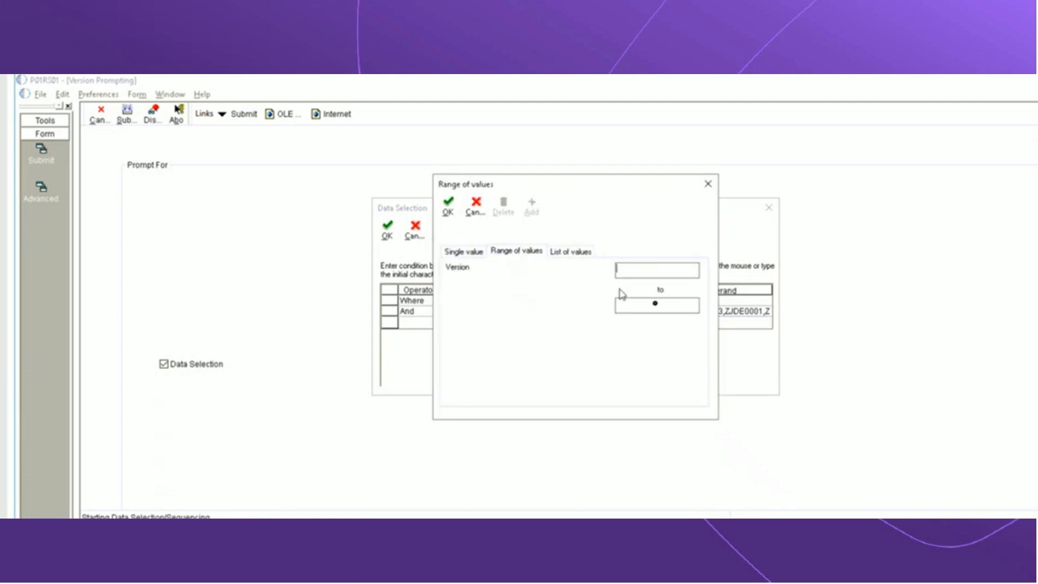
{"action": "type", "text": "ZJDE"}
{"action": "type", "text": "0001"}
{"action": "type", "text": "ZJDE"}
{"action": "type", "text": "9999"}
{"action": "left_click", "coordinate": [448, 207]}
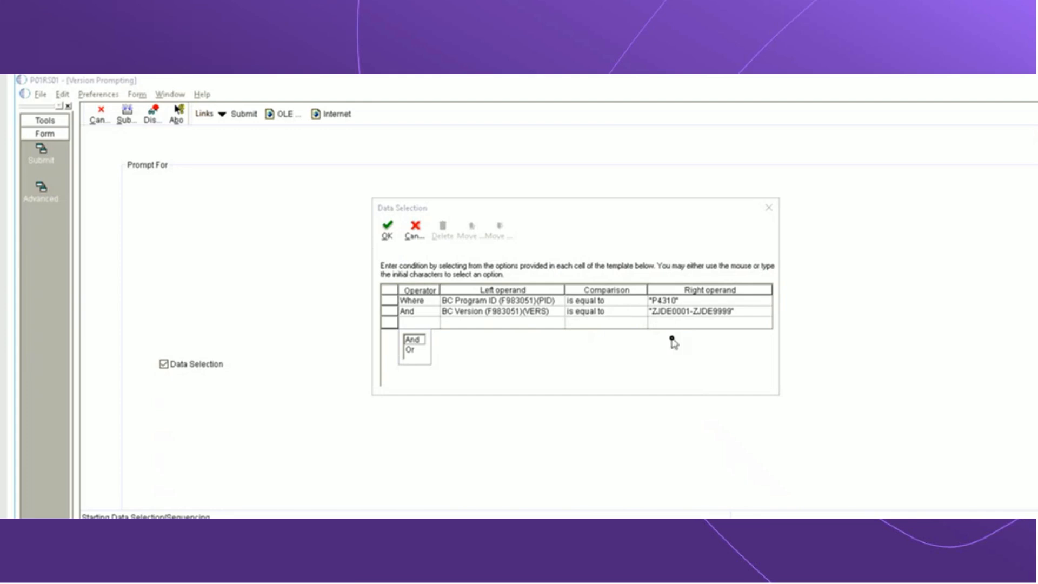
{"action": "left_click", "coordinate": [613, 313]}
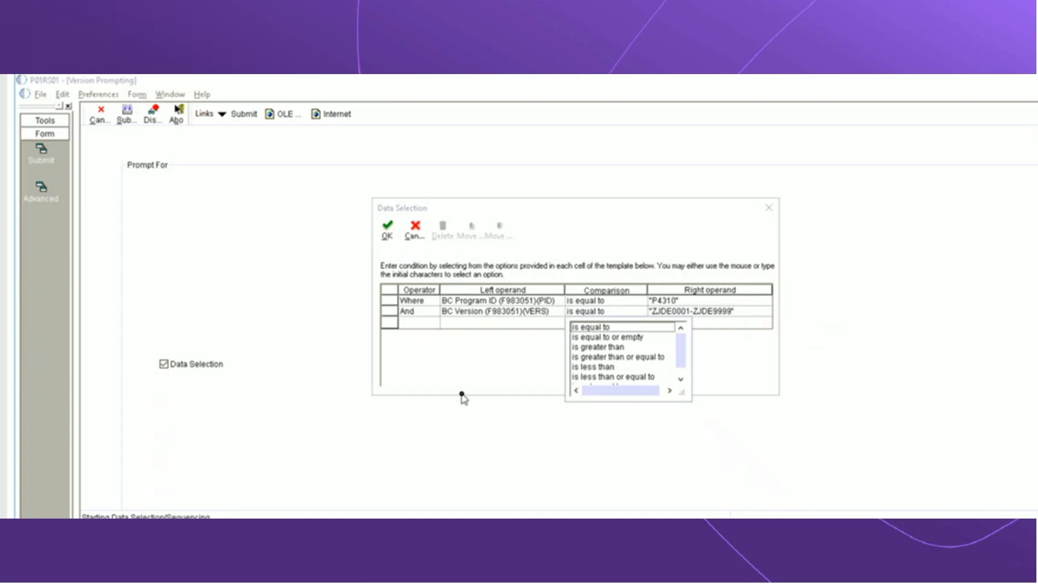
{"action": "left_click", "coordinate": [388, 234]}
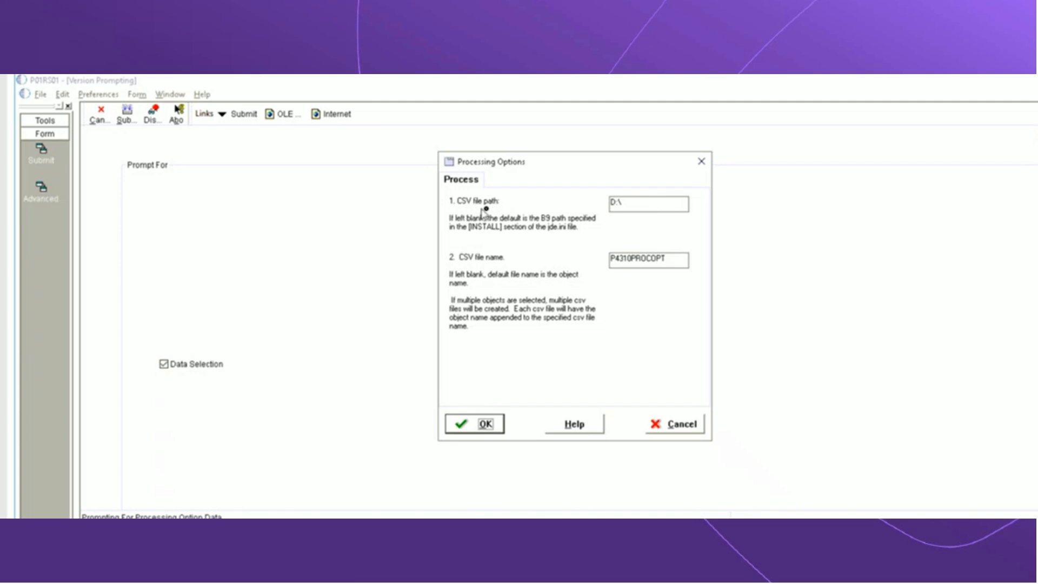
{"action": "left_click", "coordinate": [639, 200]}
{"action": "type", "text": "c:\\"}
{"action": "type", "text": "documents"}
- Set the CSV file path to d:\, clear the CSV file name and accept the processing options
{"action": "left_click_drag", "start_coordinate": [659, 204], "coordinate": [537, 199]}
{"action": "type", "text": "d:\\"}
{"action": "double_click", "coordinate": [677, 259]}
{"action": "key", "text": "BackSpace"}
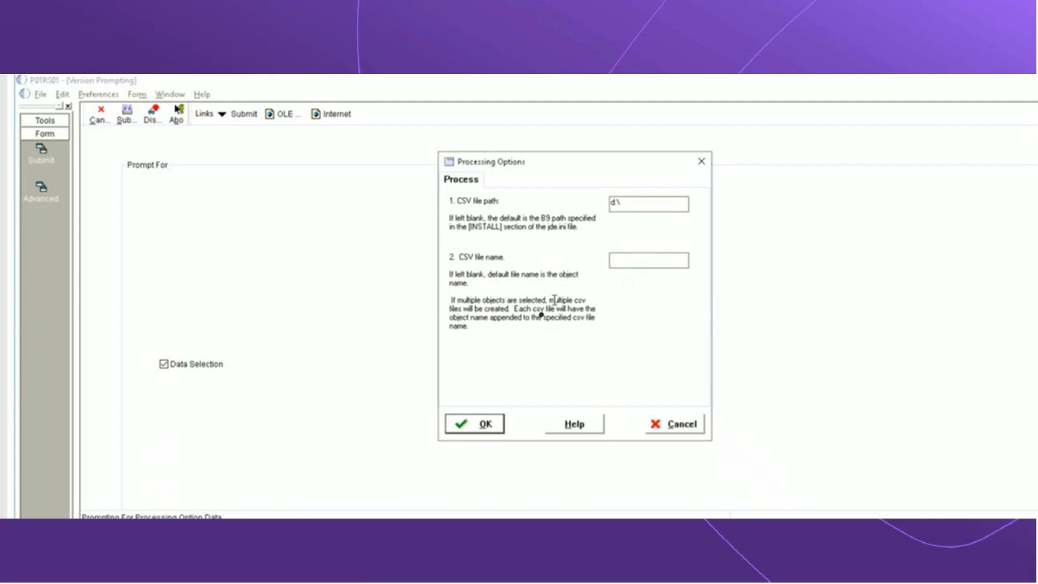
{"action": "left_click", "coordinate": [485, 425]}
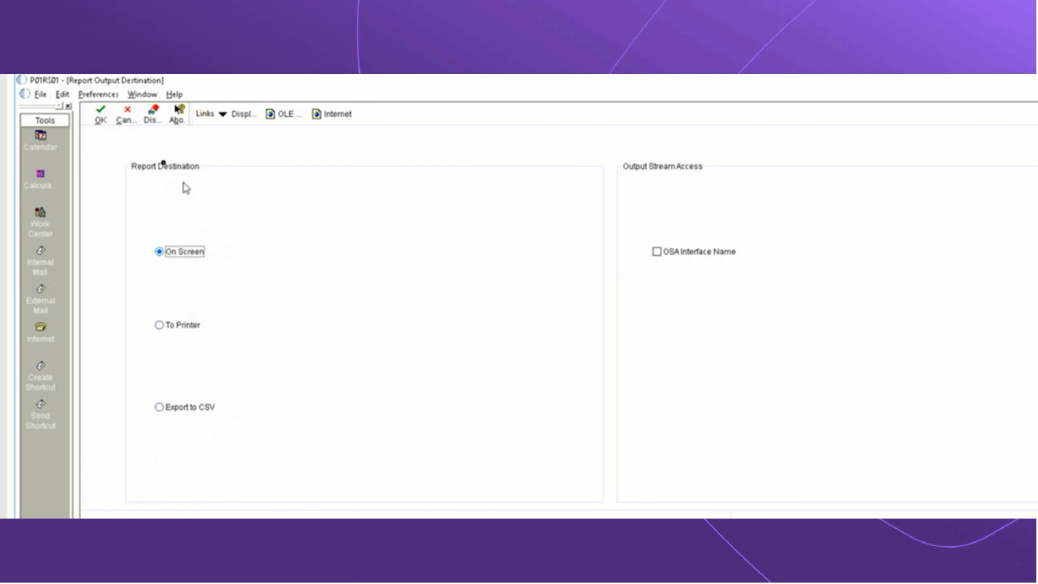
- Run the report to the screen and check the CSV path and file names in the enlarged PDF
{"action": "left_click", "coordinate": [100, 116]}
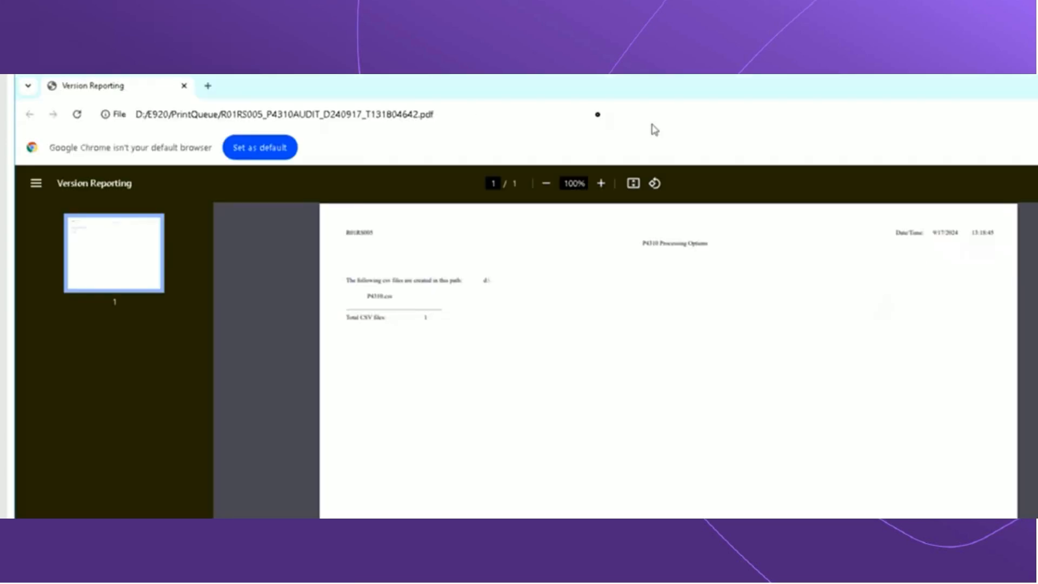
{"action": "left_click", "coordinate": [601, 184]}
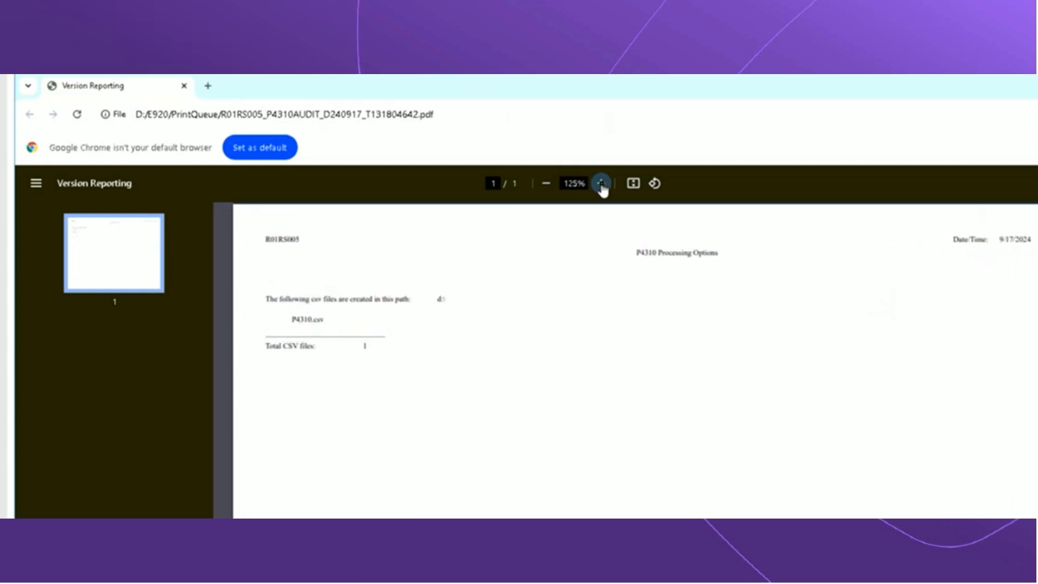
{"action": "left_click", "coordinate": [602, 184]}
{"action": "left_click", "coordinate": [602, 184]}
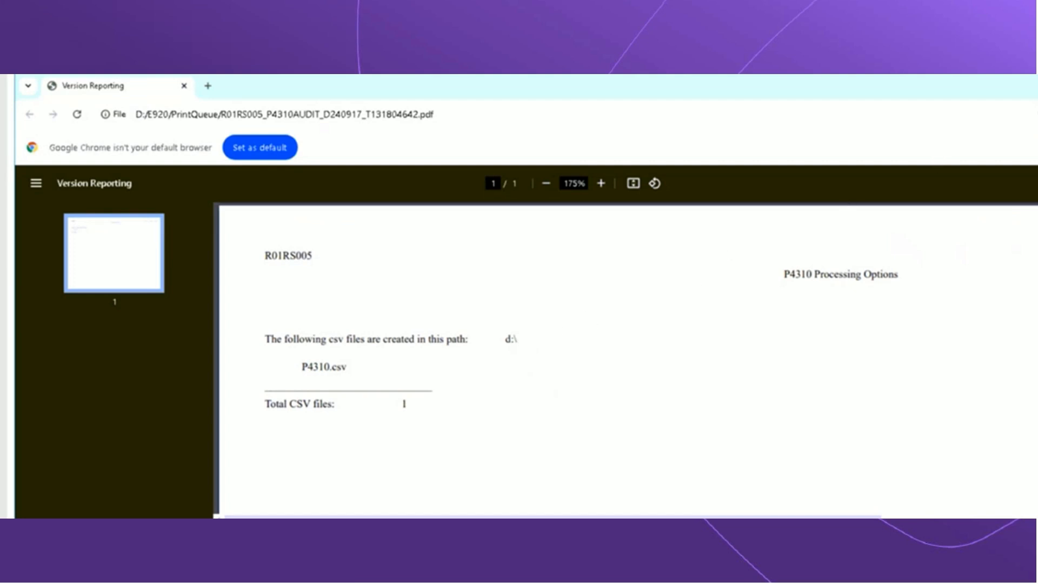
{"action": "left_click", "coordinate": [1035, 85]}
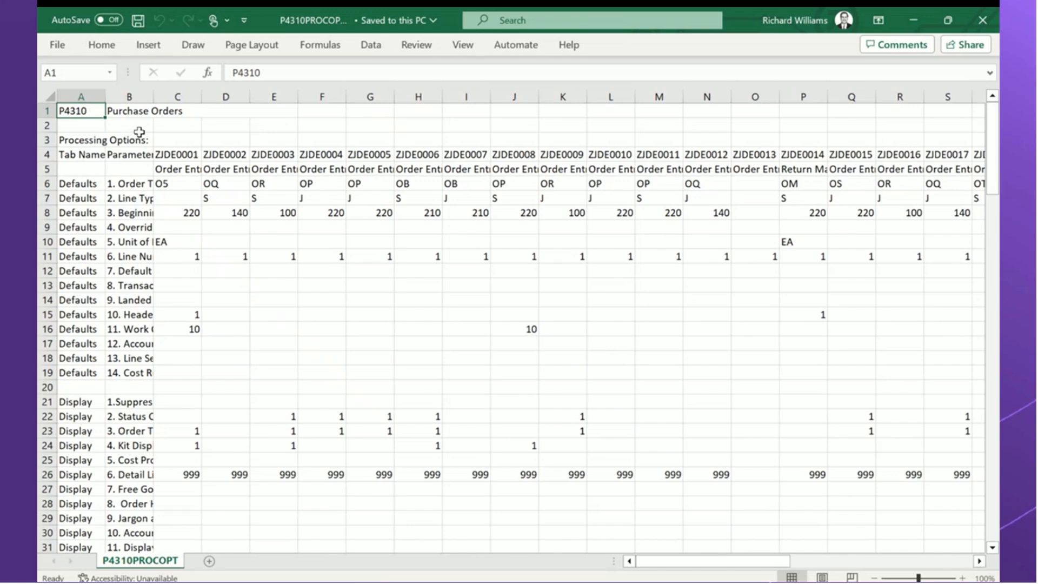
- Widen the Parameters column B of the P4310PROCOPT file in Excel and wrap its text
{"action": "left_click", "coordinate": [140, 99]}
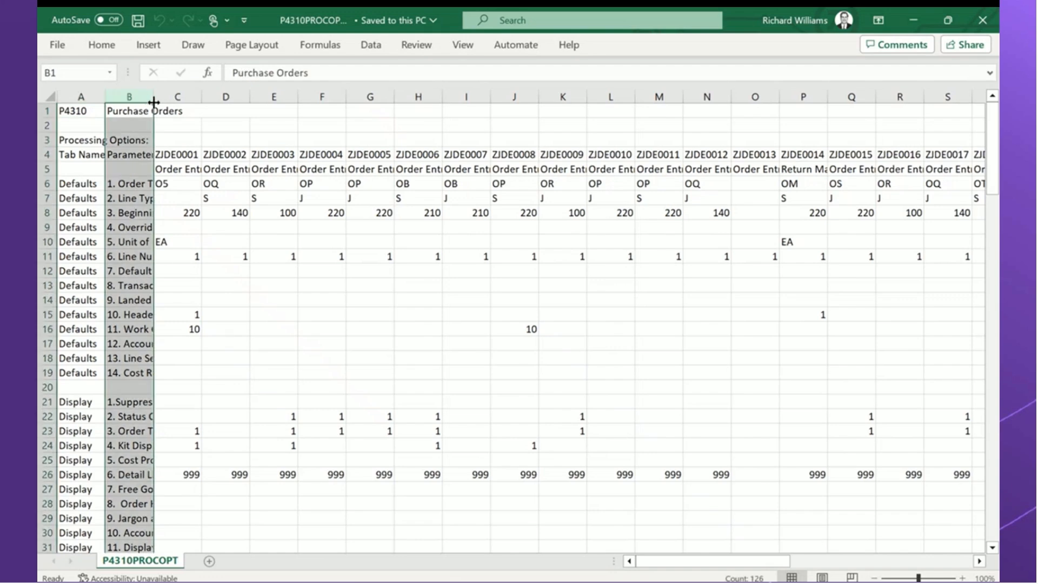
{"action": "left_click_drag", "start_coordinate": [153, 102], "coordinate": [291, 103]}
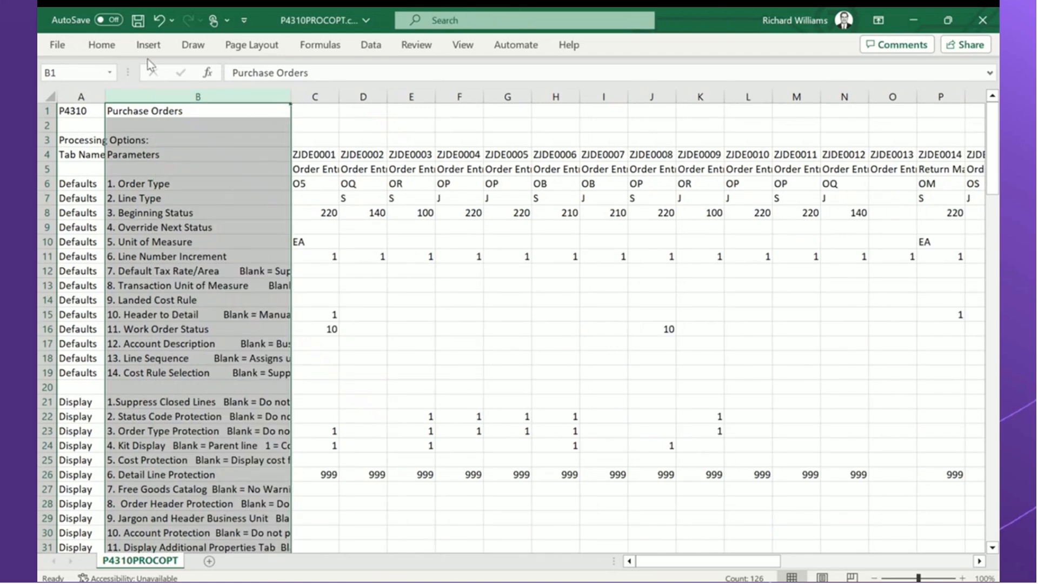
{"action": "left_click", "coordinate": [102, 45]}
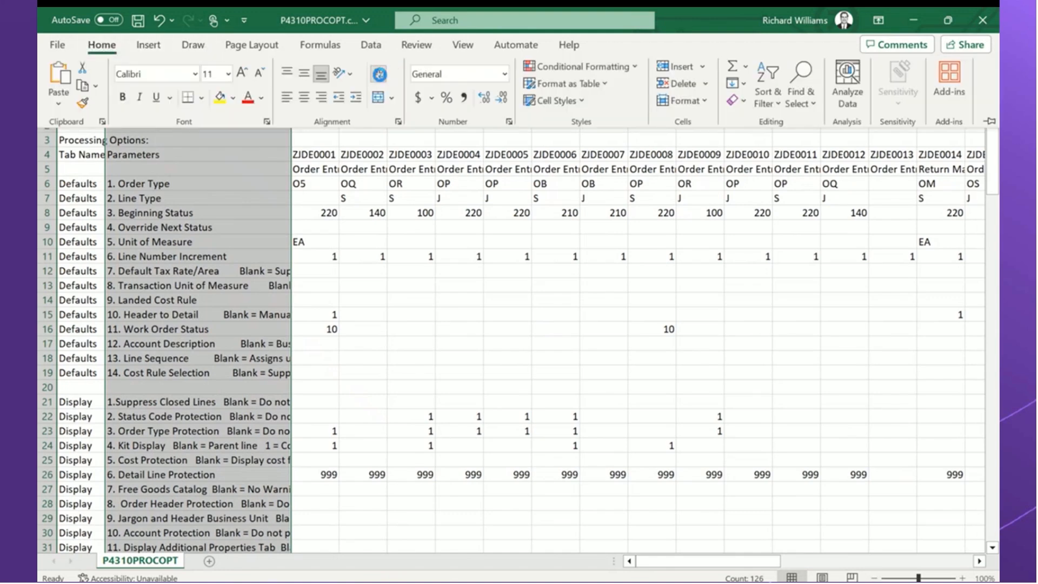
{"action": "left_click", "coordinate": [381, 75]}
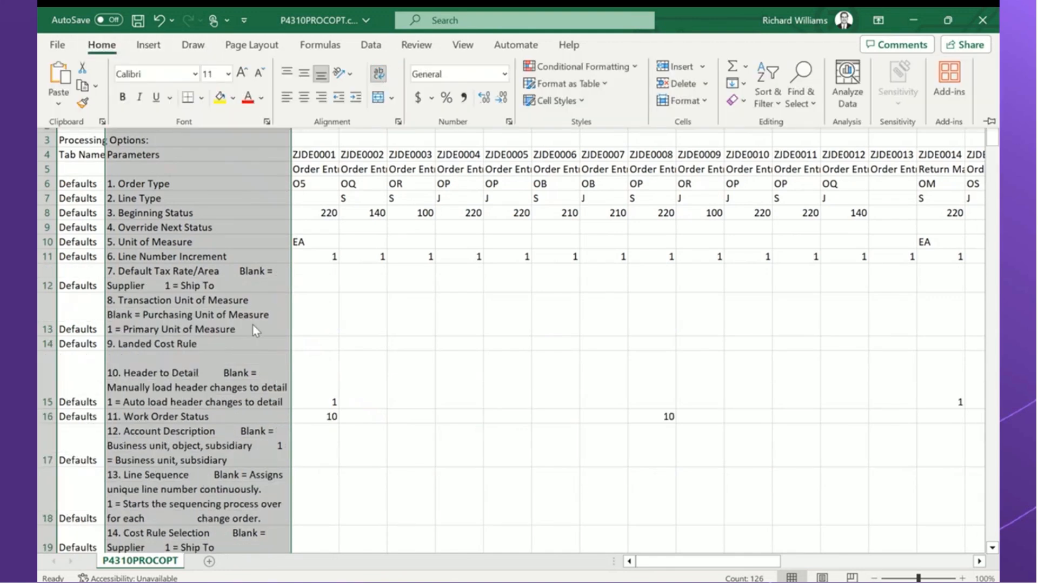
{"action": "key", "text": "ctrl+F1"}
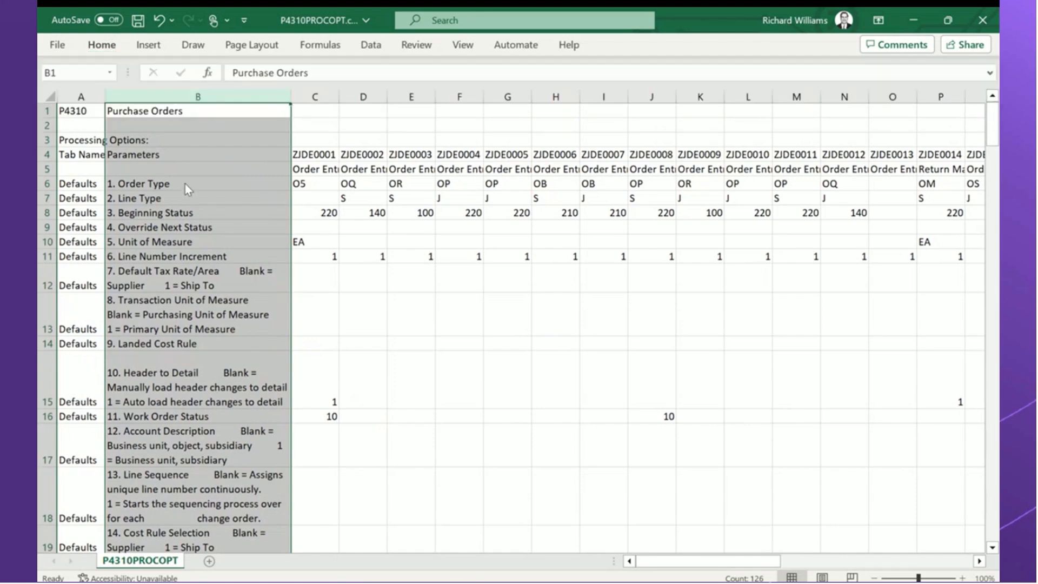
- Examine the tab names and parameters for the Defaults, Display and Interfaces options, returning to the top of the sheet
{"action": "left_click", "coordinate": [185, 184]}
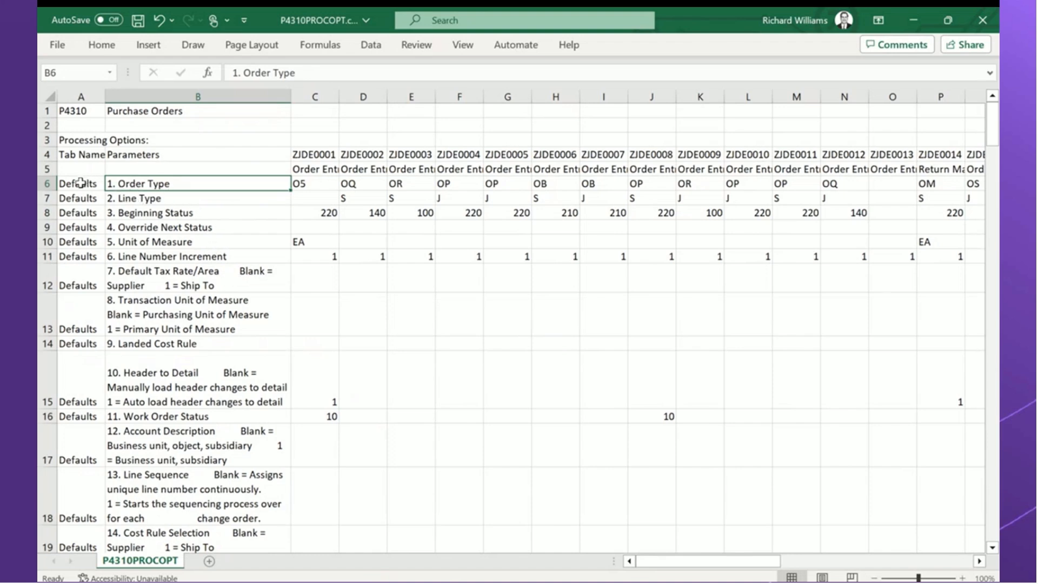
{"action": "left_click_drag", "start_coordinate": [76, 185], "coordinate": [80, 476]}
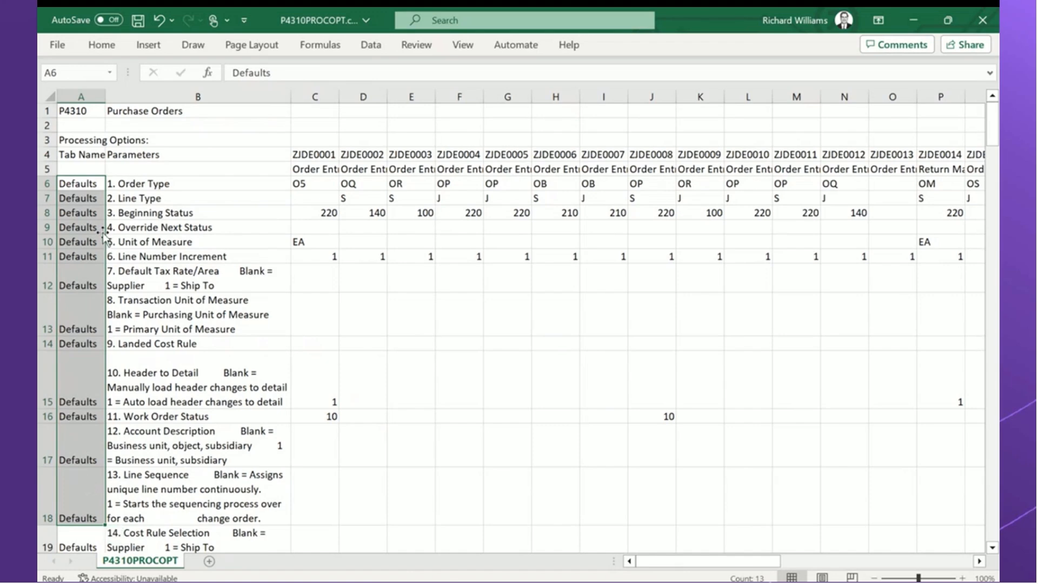
{"action": "key", "text": "Page_Down"}
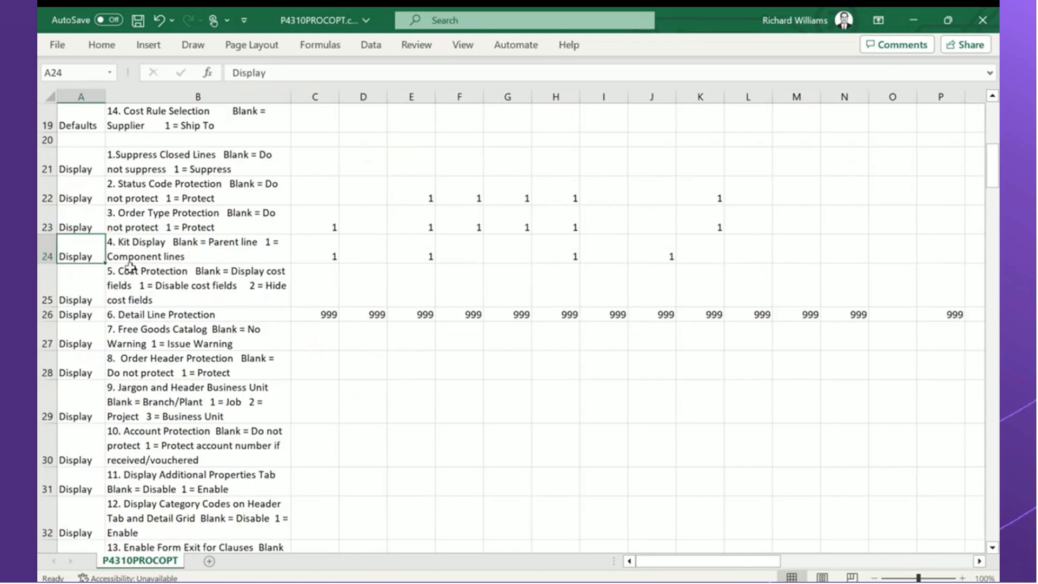
{"action": "key", "text": "Page_Down"}
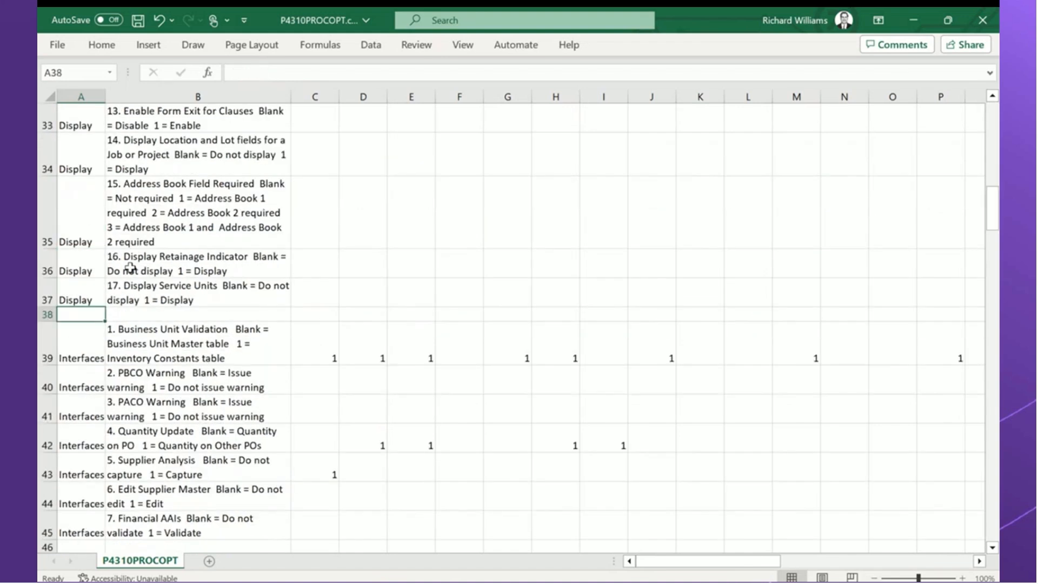
{"action": "key", "text": "Down"}
{"action": "key", "text": "Down"}
{"action": "key", "text": "Up"}
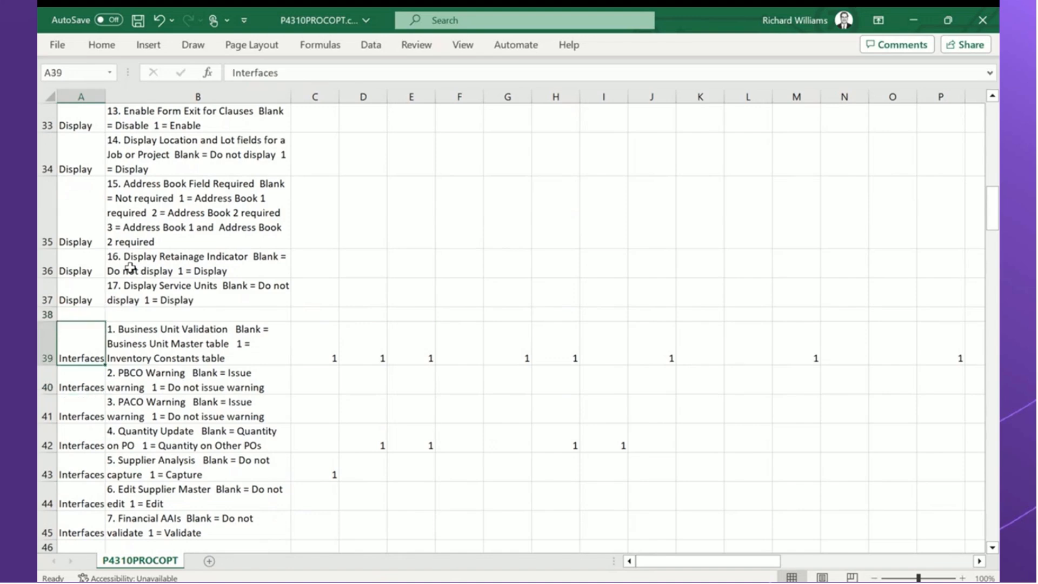
{"action": "key", "text": "Up"}
{"action": "key", "text": "Up"}
{"action": "key", "text": "Up"}
{"action": "key", "text": "Up"}
{"action": "key", "text": "Up"}
{"action": "key", "text": "Up"}
{"action": "key", "text": "Up"}
{"action": "key", "text": "Up"}
{"action": "key", "text": "Up"}
{"action": "key", "text": "Up"}
{"action": "key", "text": "Up"}
{"action": "key", "text": "Up"}
{"action": "key", "text": "Up"}
{"action": "key", "text": "Up"}
{"action": "key", "text": "Up"}
{"action": "key", "text": "Up"}
{"action": "key", "text": "Up"}
{"action": "key", "text": "Up"}
{"action": "key", "text": "Up"}
{"action": "key", "text": "Up"}
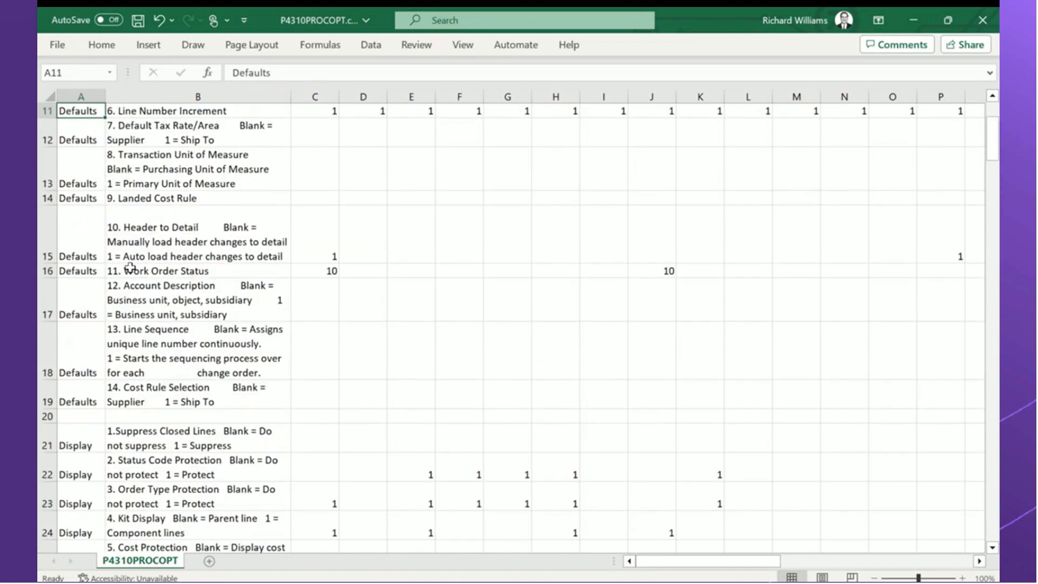
{"action": "key", "text": "Up"}
{"action": "key", "text": "Up"}
{"action": "key", "text": "Up"}
{"action": "key", "text": "Up"}
{"action": "key", "text": "Up"}
{"action": "key", "text": "Up"}
{"action": "key", "text": "Up"}
{"action": "key", "text": "Up"}
{"action": "key", "text": "Up"}
{"action": "key", "text": "Up"}
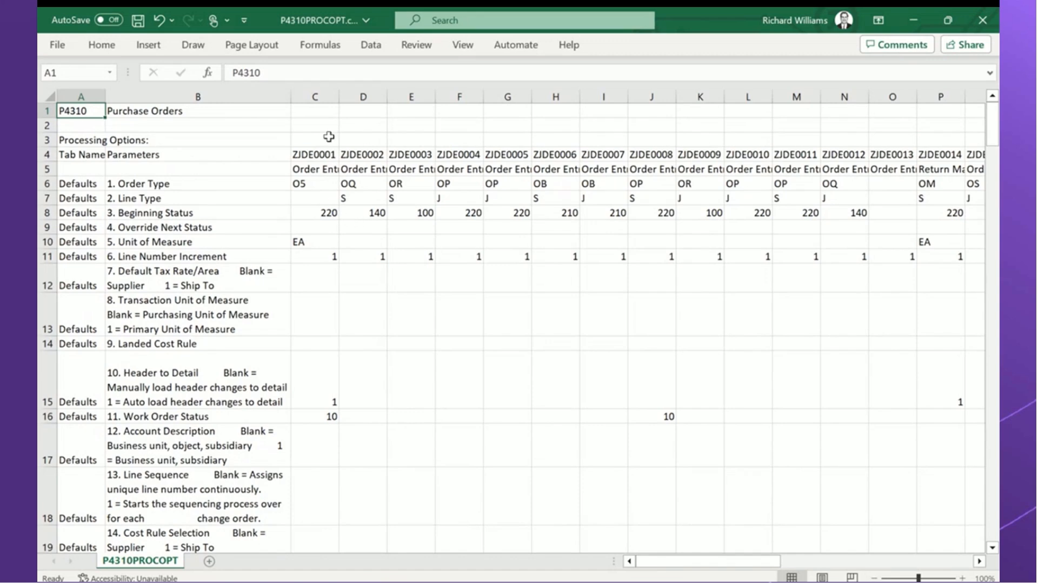
- Examine the version columns from ZJDE0001 to ZJDE0012, starting with the ZJDE0001 heading
{"action": "left_click_drag", "start_coordinate": [322, 97], "coordinate": [844, 92]}
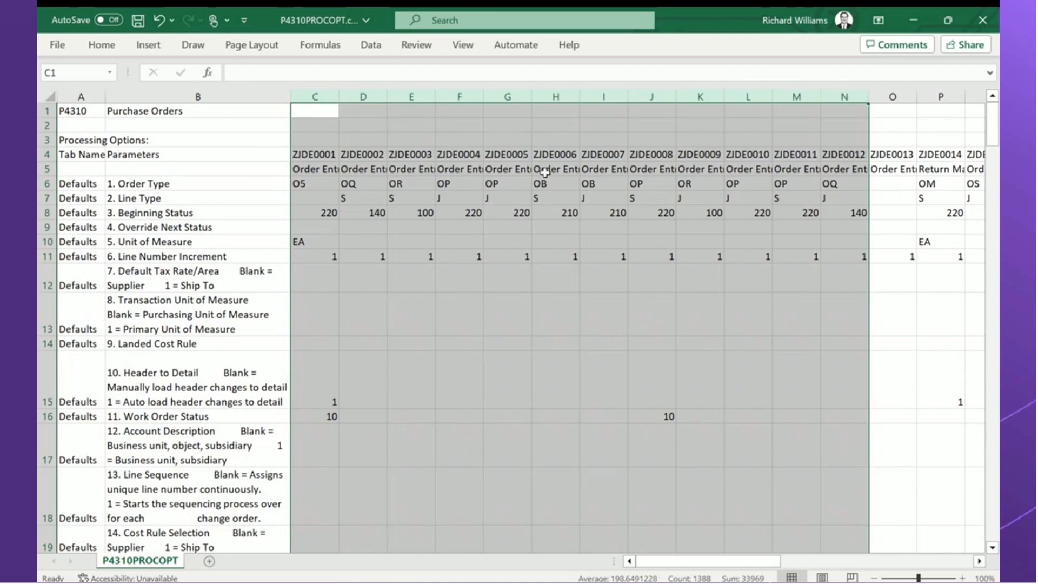
{"action": "left_click", "coordinate": [320, 158]}
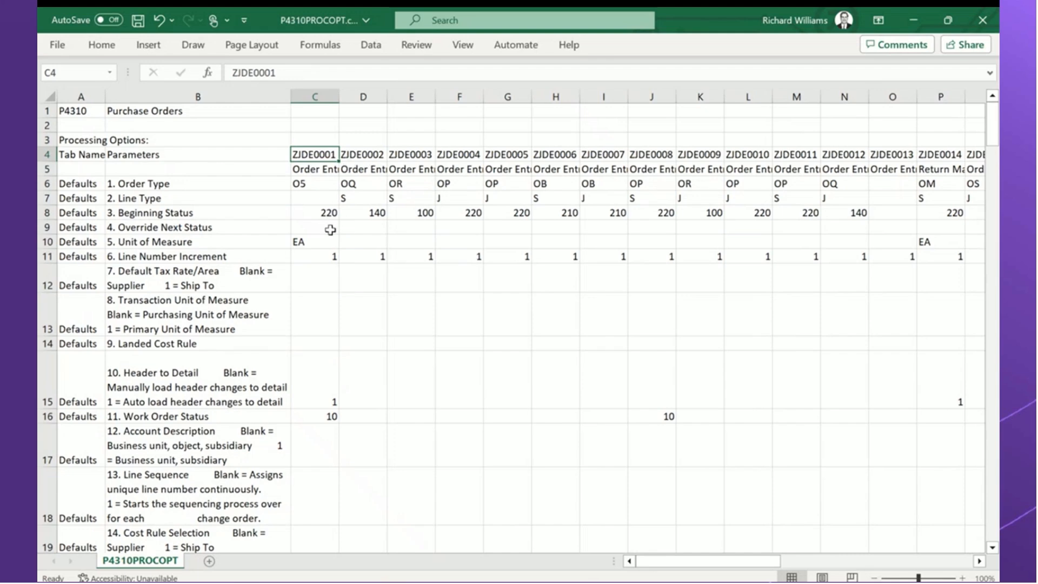
- Left-align the values in version columns C to P, covering ZJDE0001 to ZJDE0014
{"action": "left_click", "coordinate": [332, 98]}
{"action": "left_click_drag", "start_coordinate": [332, 97], "coordinate": [947, 101]}
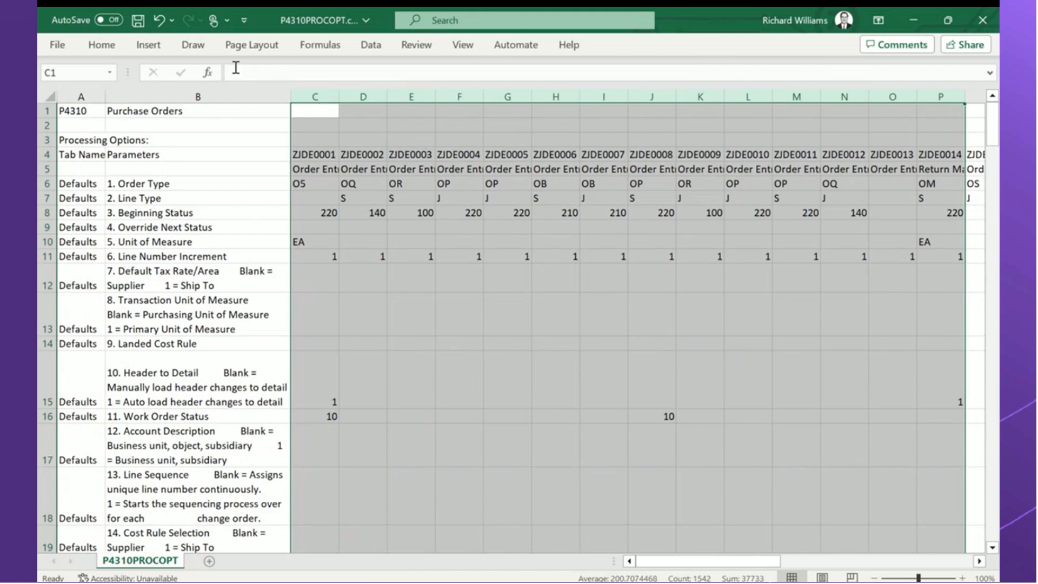
{"action": "left_click", "coordinate": [96, 44]}
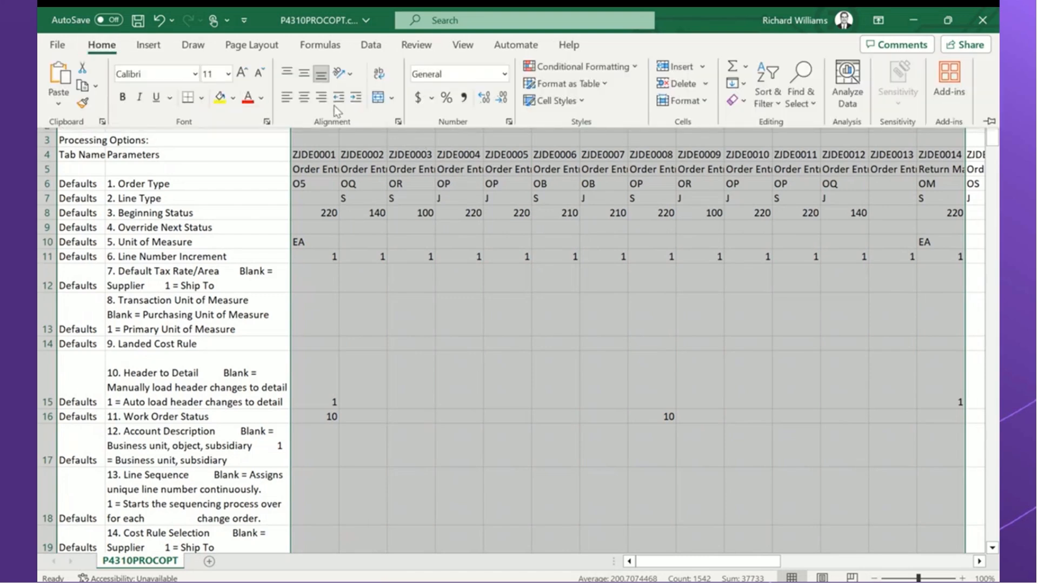
{"action": "left_click", "coordinate": [286, 99]}
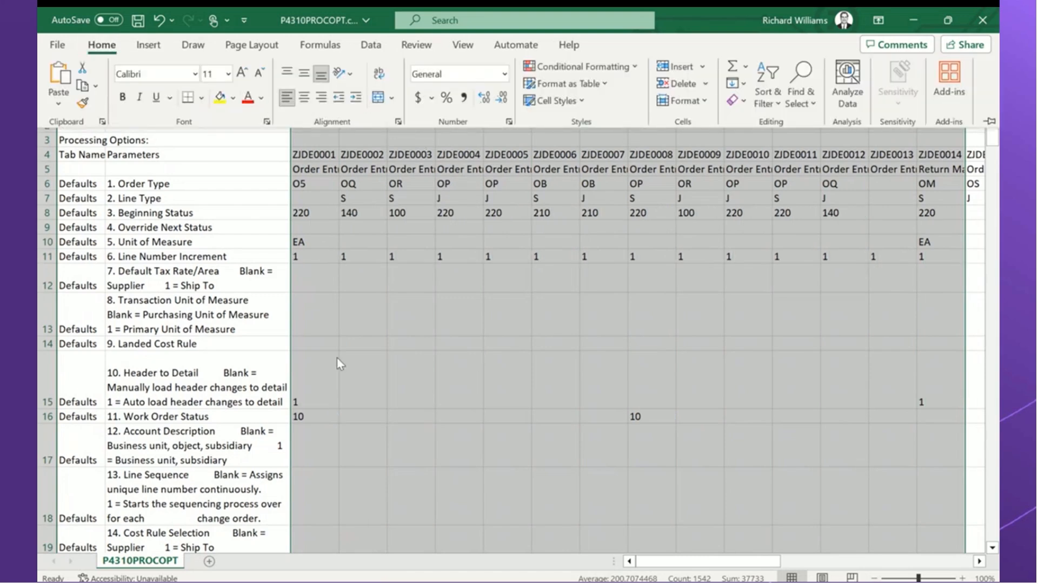
{"action": "left_click", "coordinate": [312, 312]}
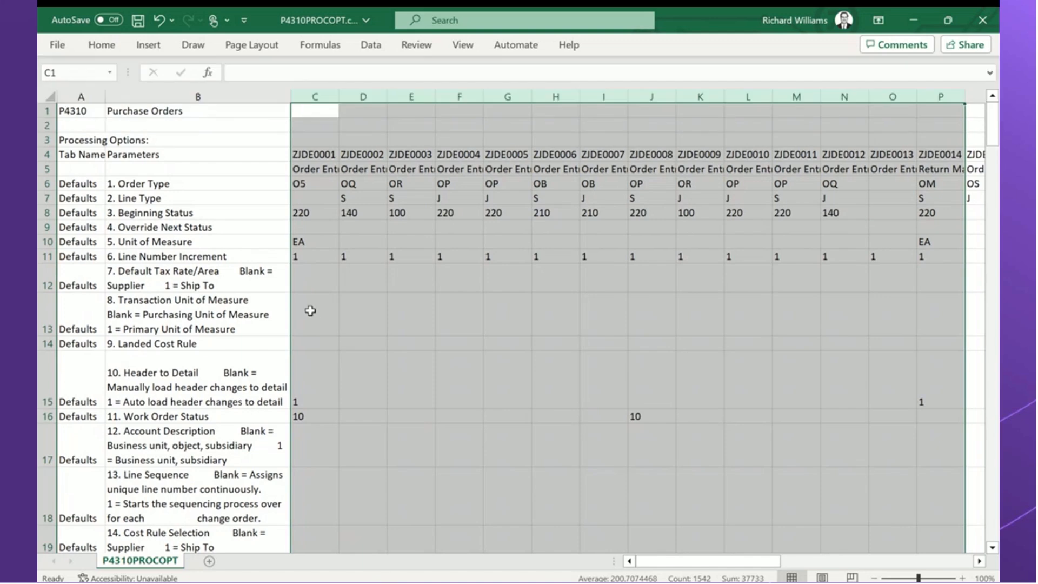
{"action": "left_click", "coordinate": [321, 153]}
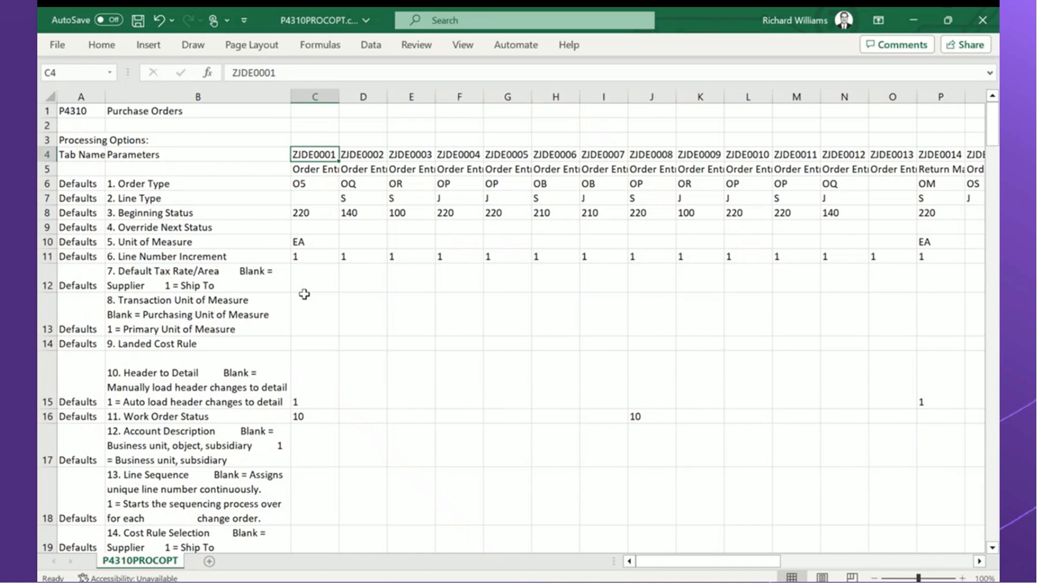
- Compare Line Number Increment across the versions in row 11 and highlight the ZJDE0007 cell in yellow
{"action": "left_click", "coordinate": [219, 257]}
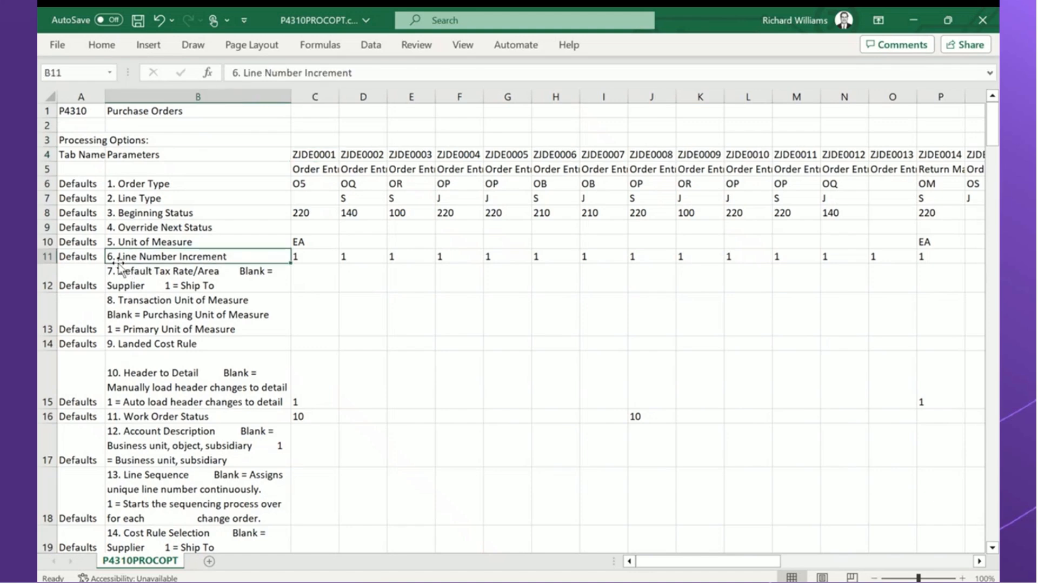
{"action": "left_click", "coordinate": [306, 257]}
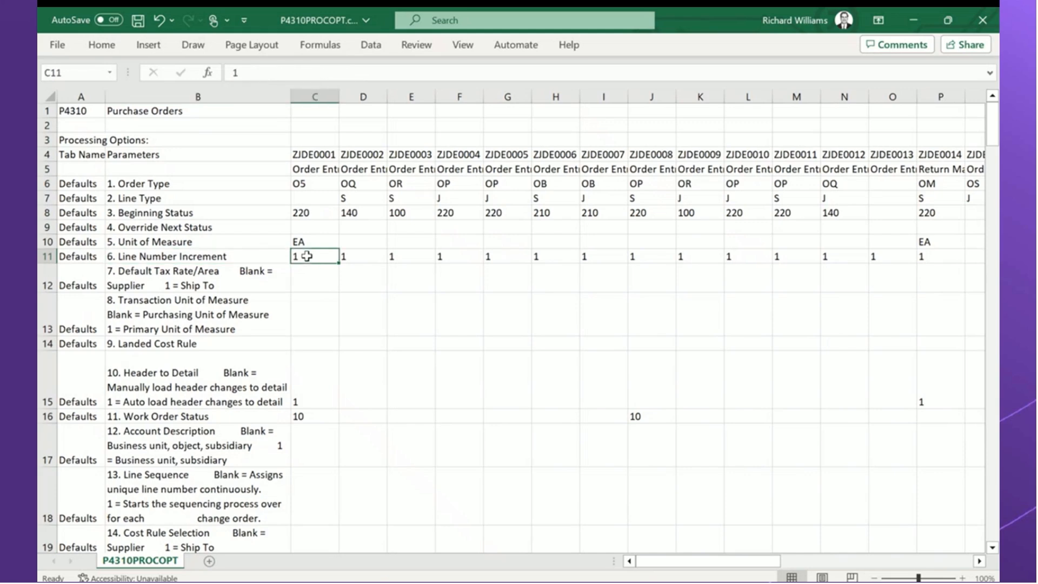
{"action": "left_click_drag", "start_coordinate": [306, 256], "coordinate": [921, 256]}
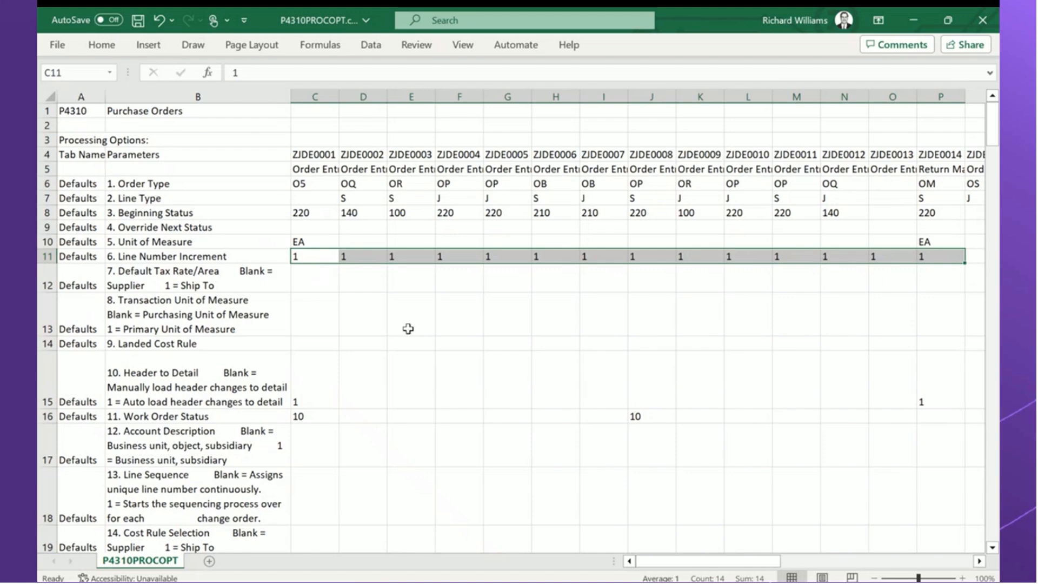
{"action": "left_click", "coordinate": [598, 257]}
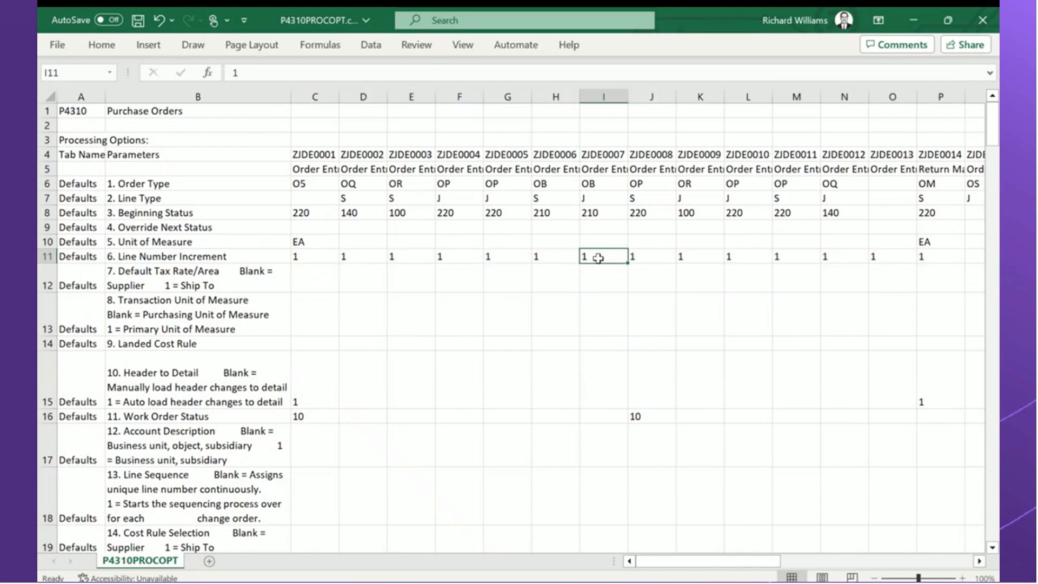
{"action": "left_click", "coordinate": [102, 45]}
{"action": "left_click", "coordinate": [220, 98]}
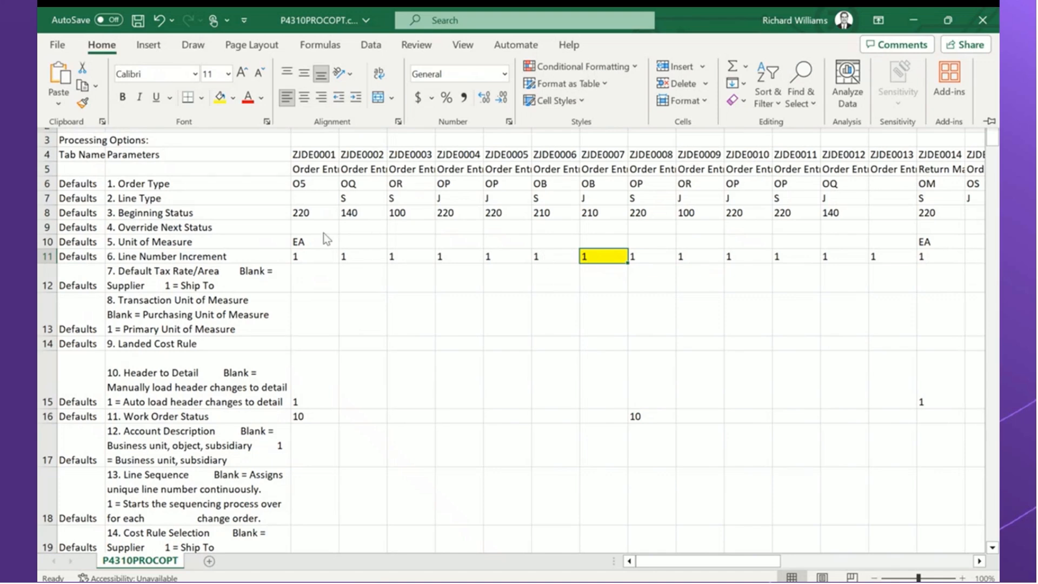
- Clear the highlighted Line Number Increment cell for ZJDE0007, then re-enter 1 in it
{"action": "left_click", "coordinate": [596, 254]}
{"action": "key", "text": "BackSpace"}
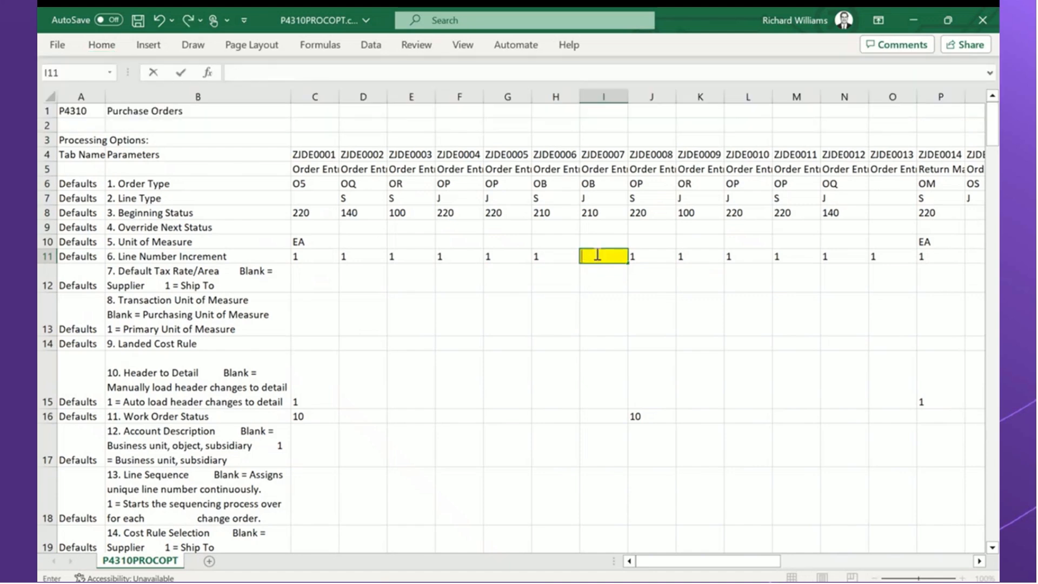
{"action": "left_click", "coordinate": [585, 284]}
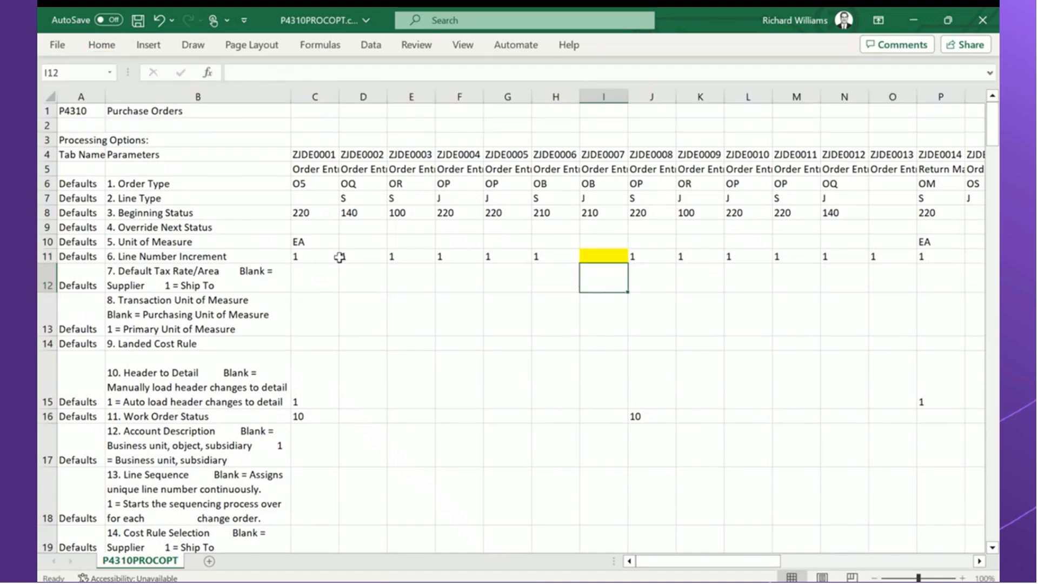
{"action": "left_click", "coordinate": [607, 256]}
{"action": "type", "text": "1"}
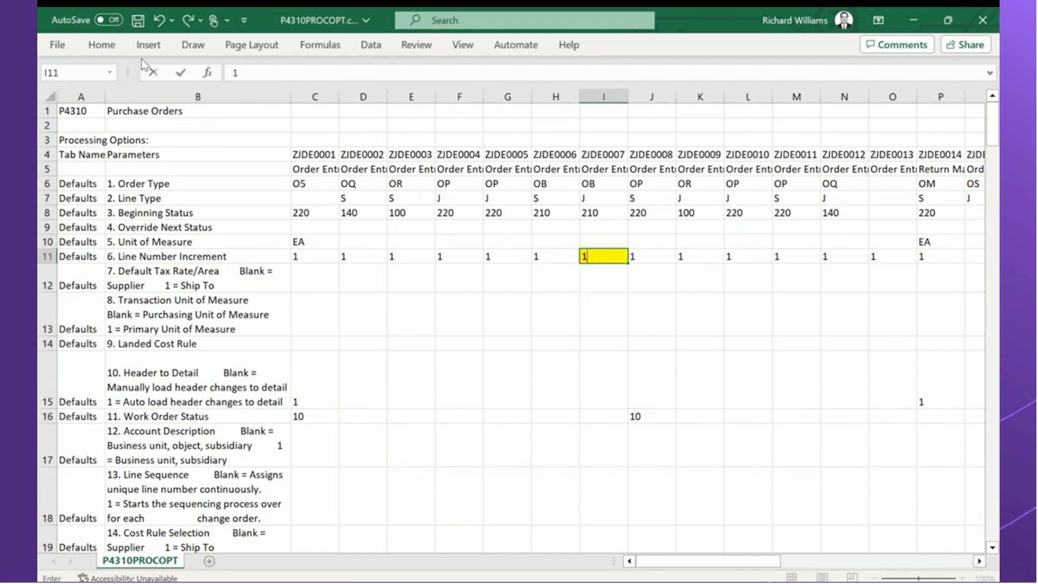
{"action": "left_click", "coordinate": [103, 46]}
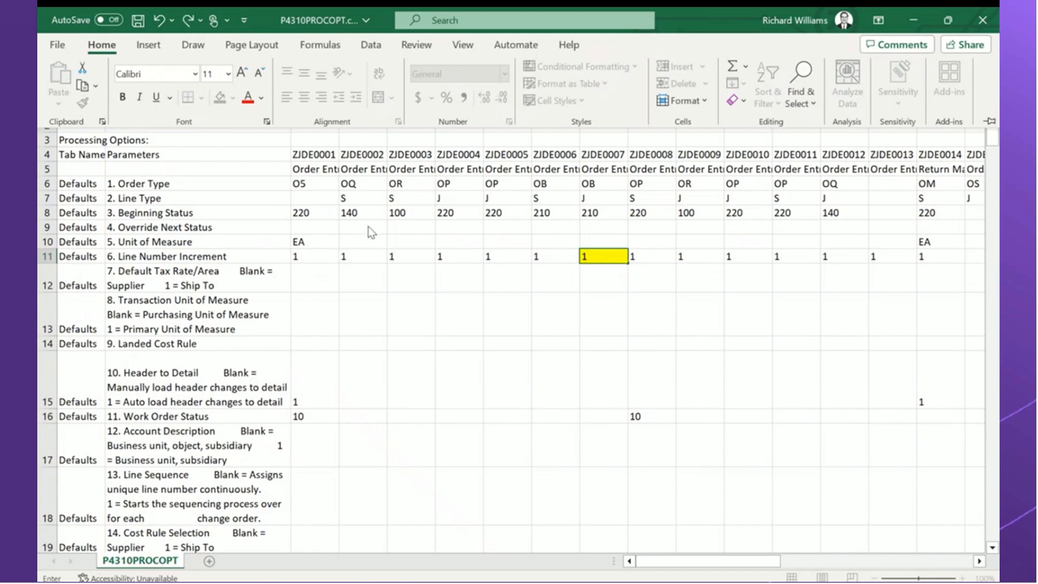
{"action": "left_click", "coordinate": [272, 182]}
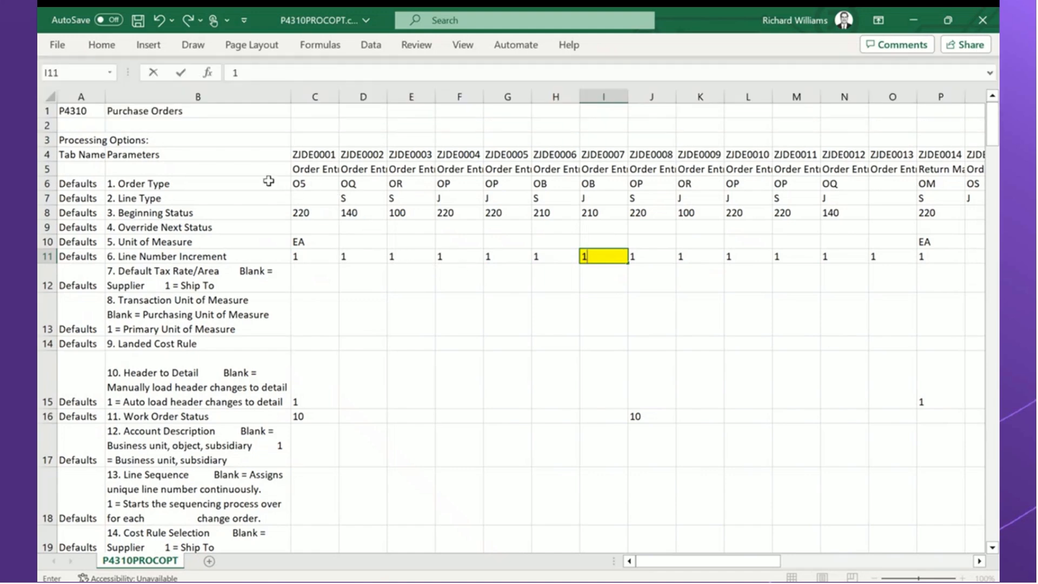
- Examine how the Order Type and Line Type options differ across versions ZJDE0001 to ZJDE0005
{"action": "left_click", "coordinate": [173, 185]}
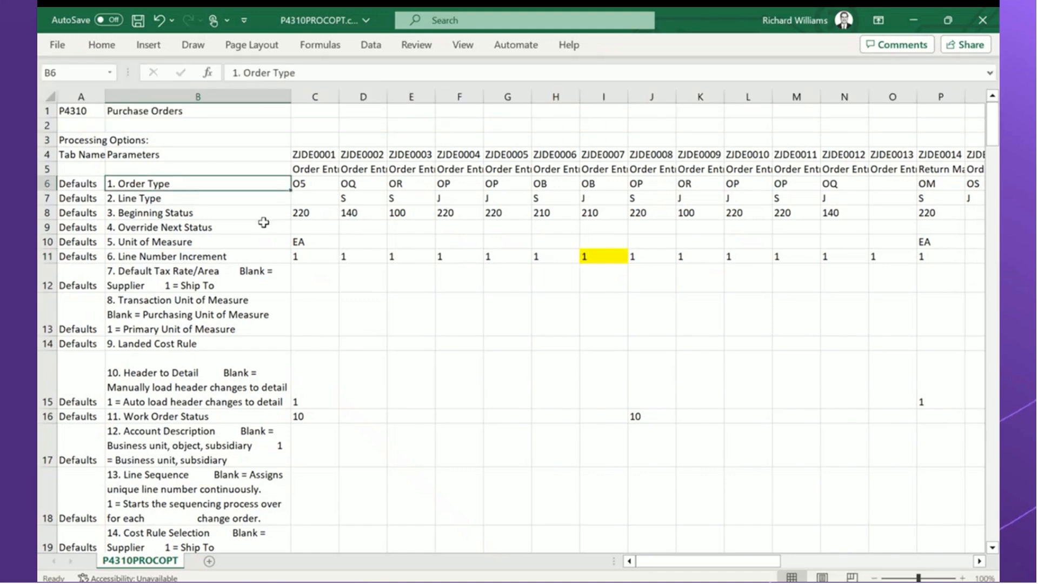
{"action": "left_click", "coordinate": [316, 185]}
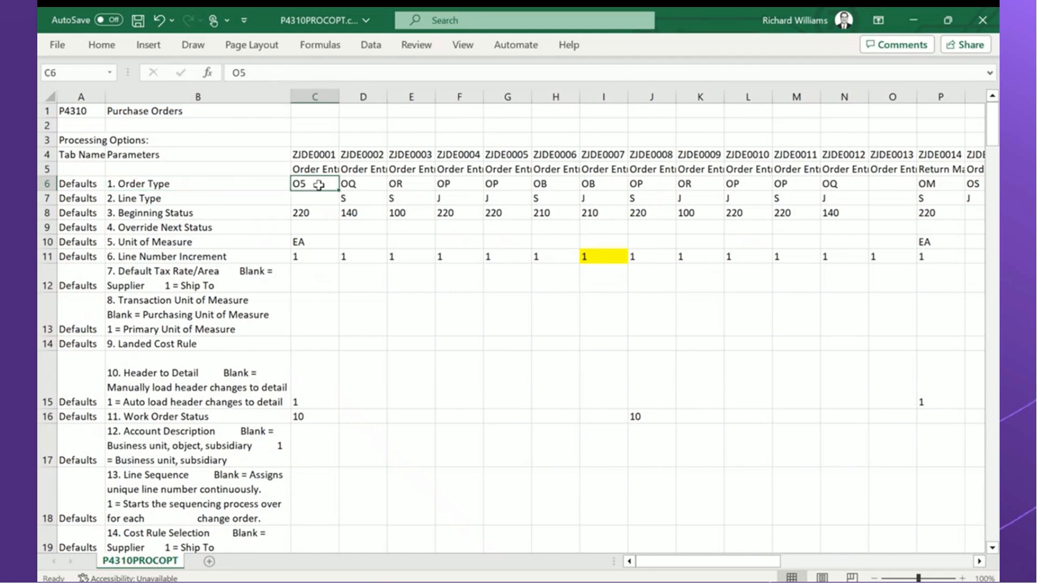
{"action": "left_click", "coordinate": [361, 185]}
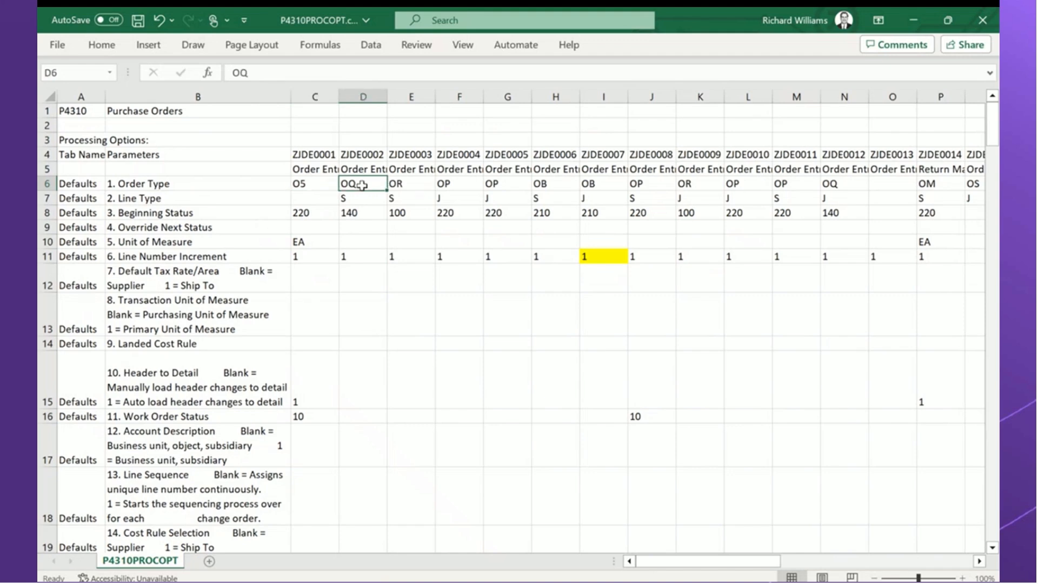
{"action": "left_click", "coordinate": [444, 187]}
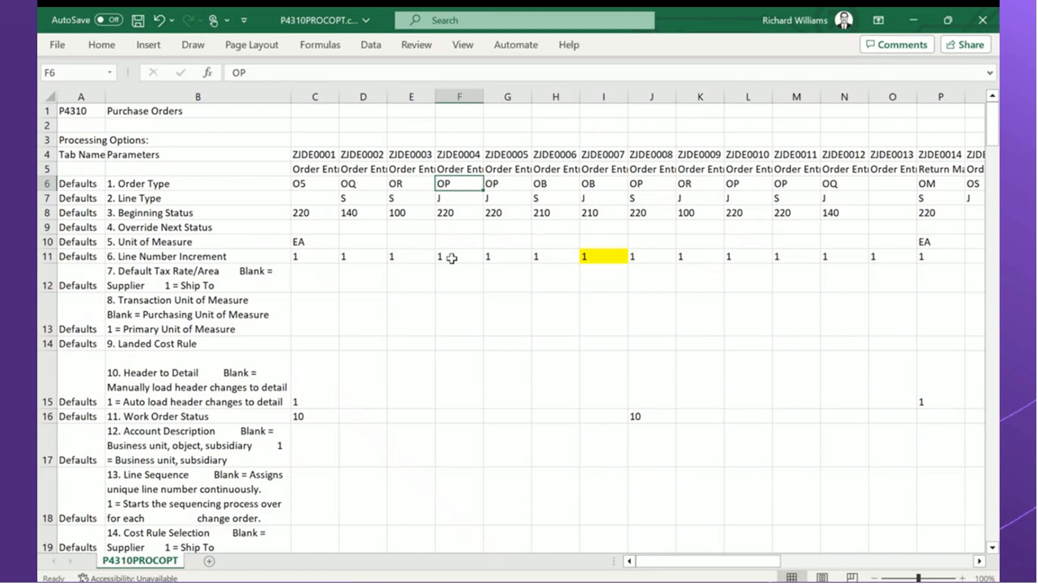
{"action": "key", "text": "Right"}
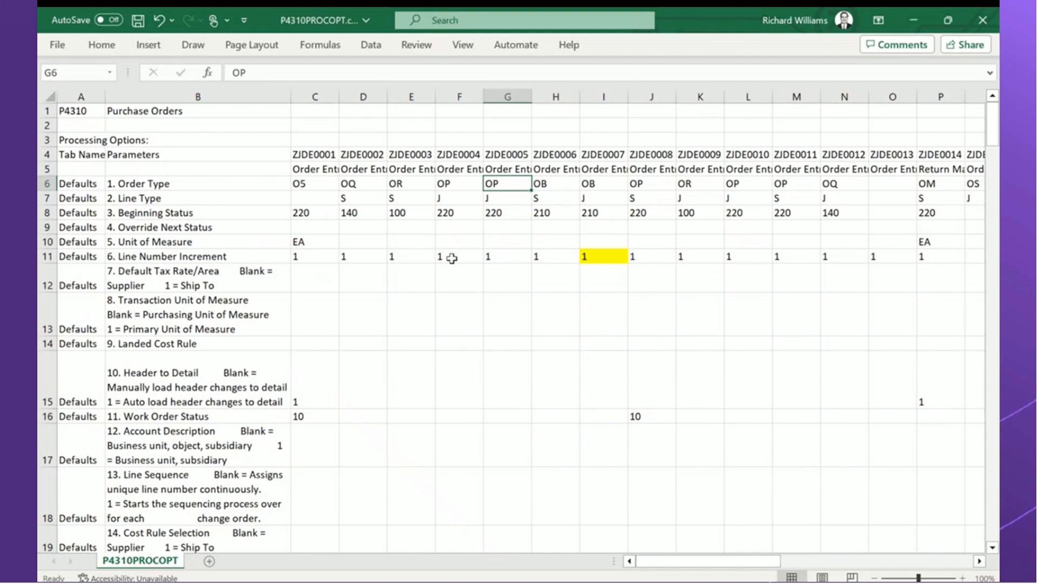
{"action": "left_click", "coordinate": [319, 201]}
{"action": "left_click_drag", "start_coordinate": [343, 203], "coordinate": [448, 201]}
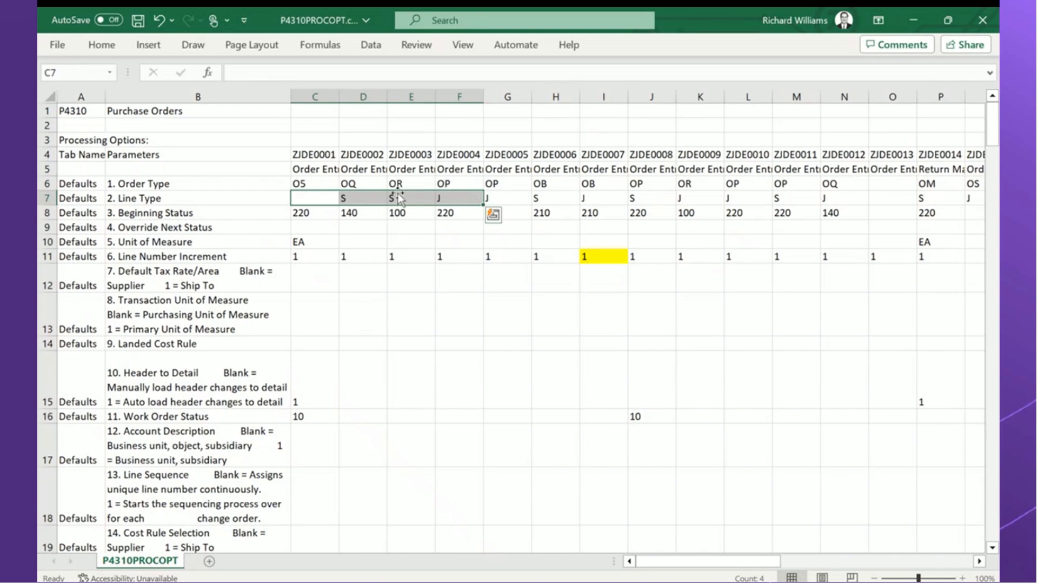
{"action": "left_click", "coordinate": [363, 200]}
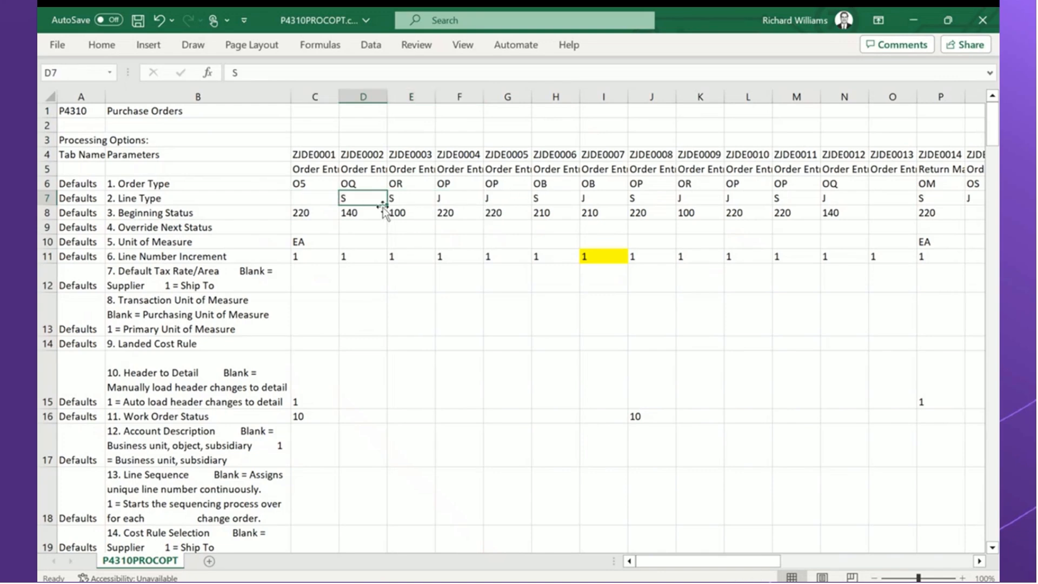
{"action": "left_click", "coordinate": [455, 199]}
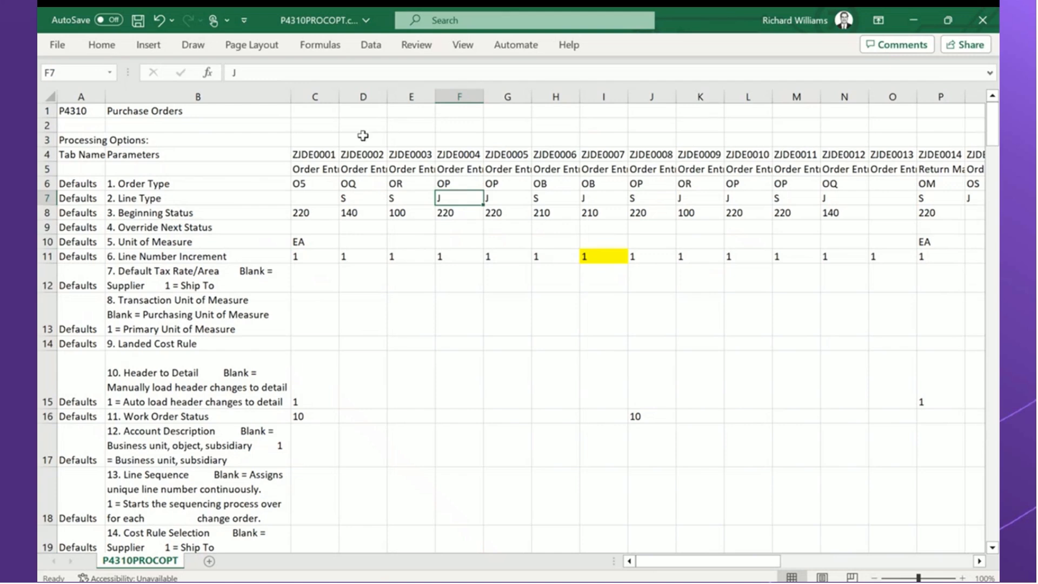
- Examine the Beginning Status, Order Type and Work Order Status options across the versions, along with the Transaction Unit of Measure parameter
{"action": "left_click", "coordinate": [323, 157]}
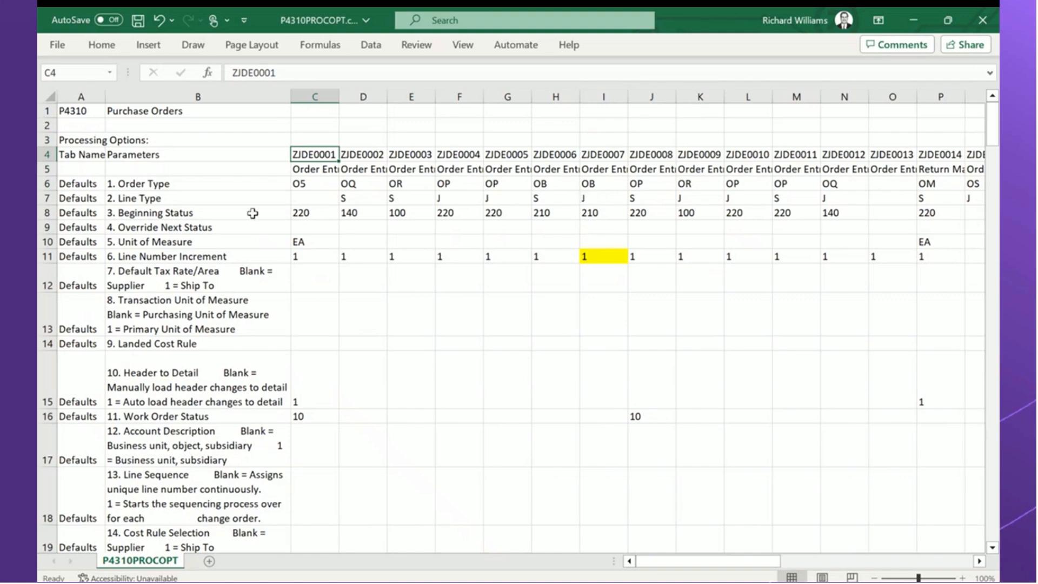
{"action": "left_click", "coordinate": [218, 213]}
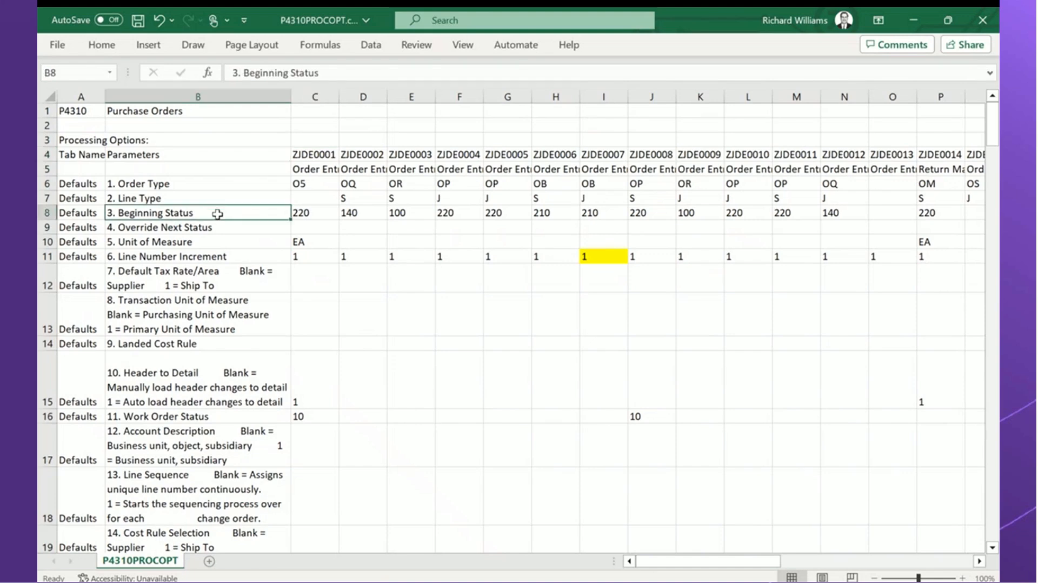
{"action": "left_click", "coordinate": [315, 213]}
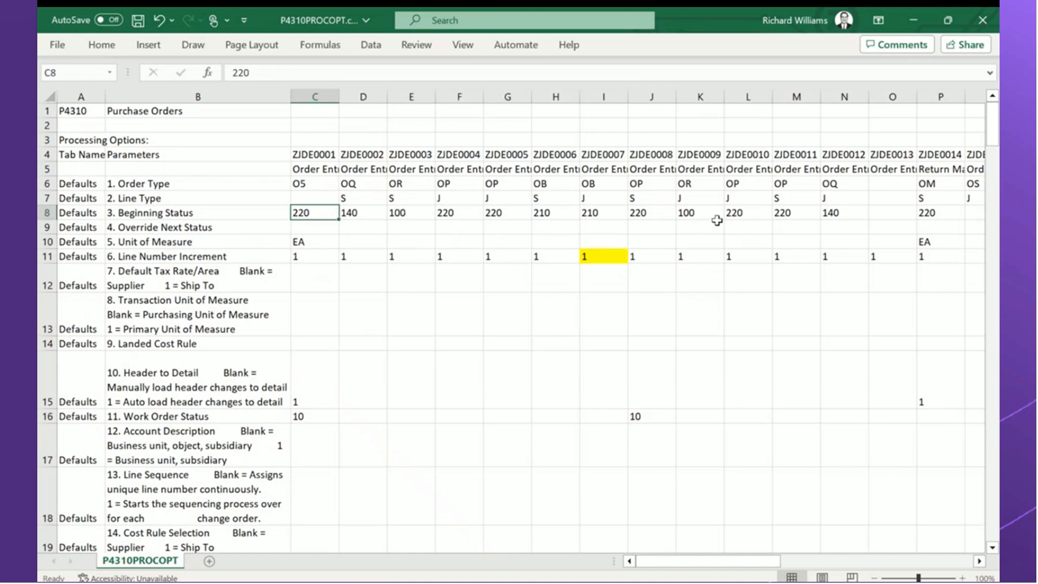
{"action": "left_click", "coordinate": [837, 214]}
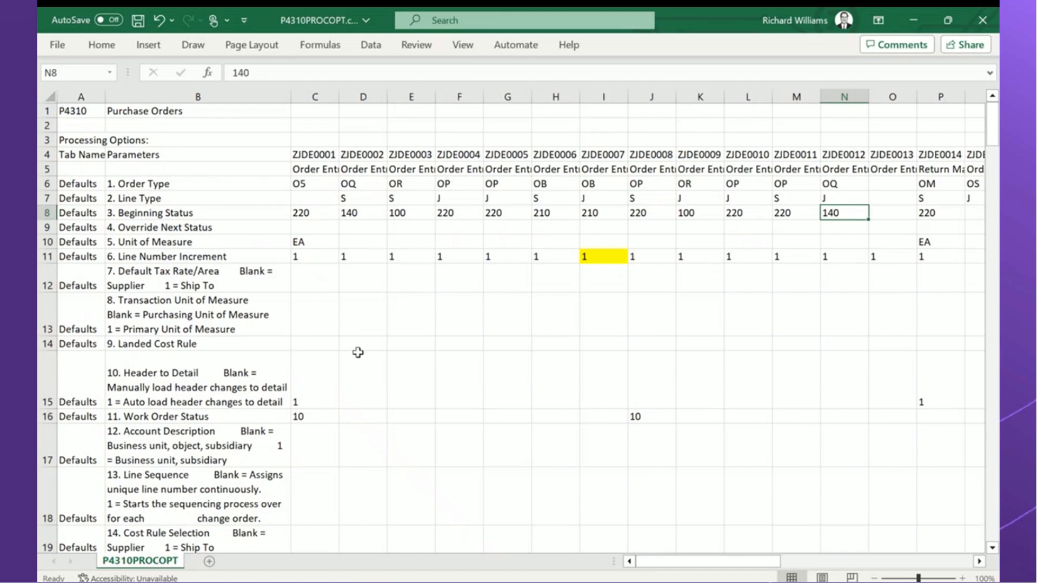
{"action": "left_click", "coordinate": [221, 300]}
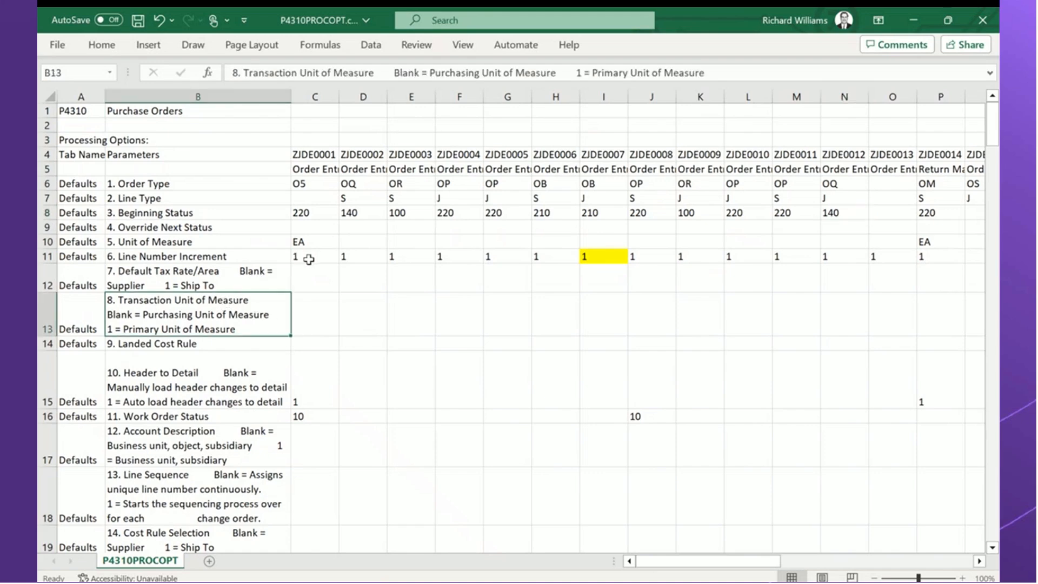
{"action": "left_click", "coordinate": [315, 184]}
{"action": "left_click", "coordinate": [351, 184]}
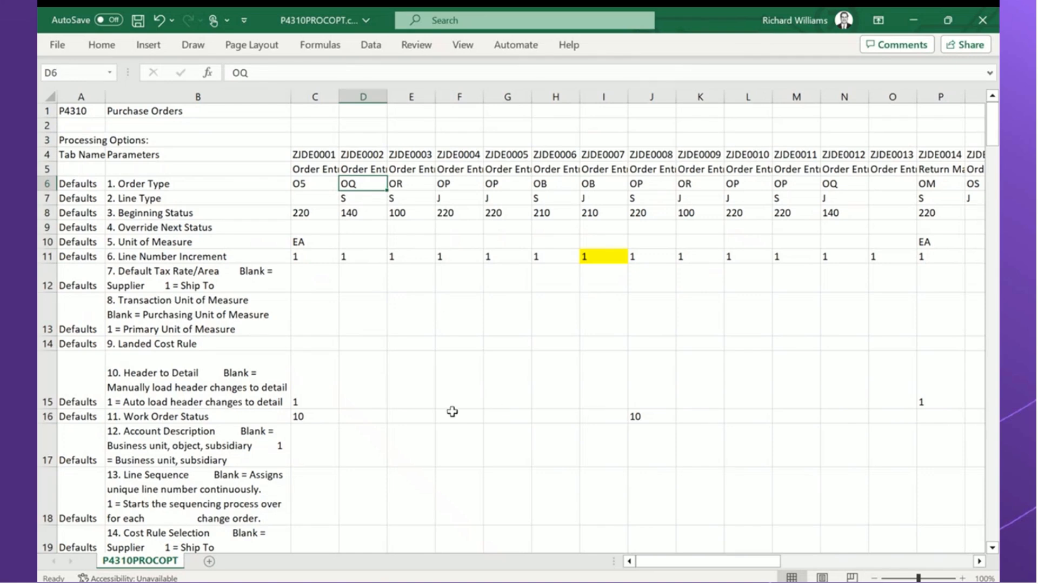
{"action": "left_click", "coordinate": [243, 415]}
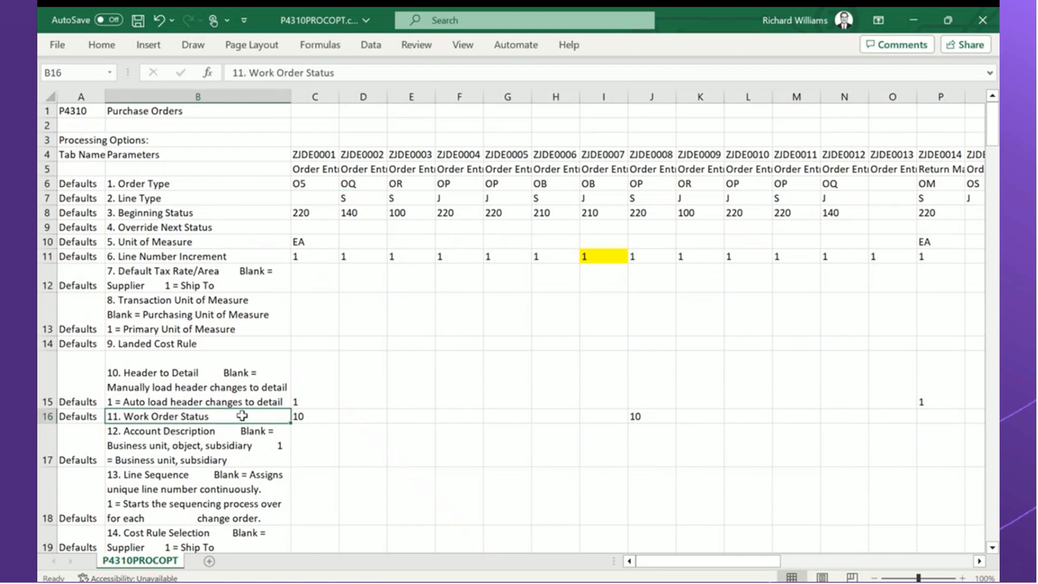
{"action": "left_click", "coordinate": [308, 416]}
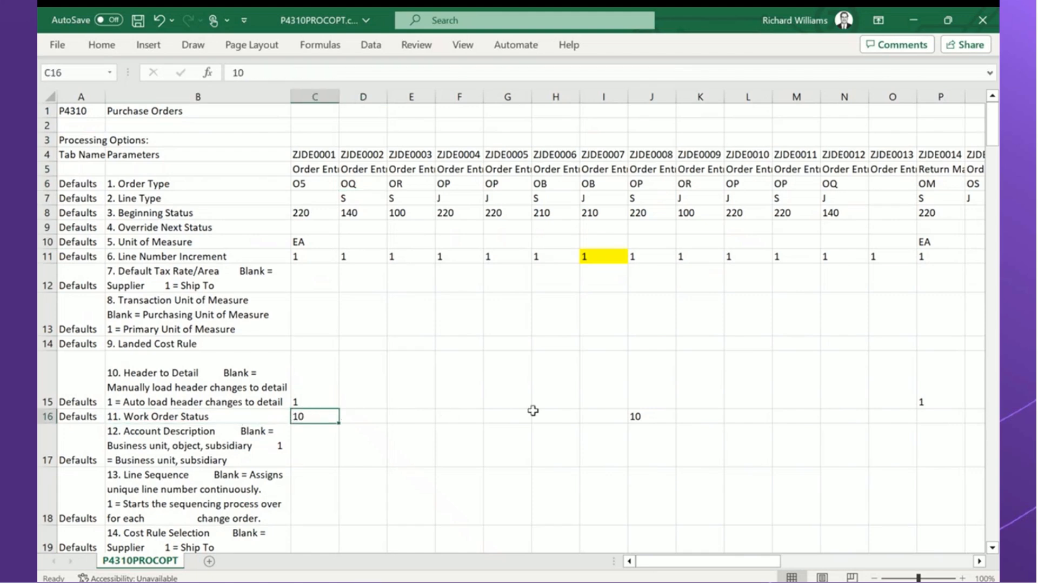
{"action": "left_click", "coordinate": [650, 415]}
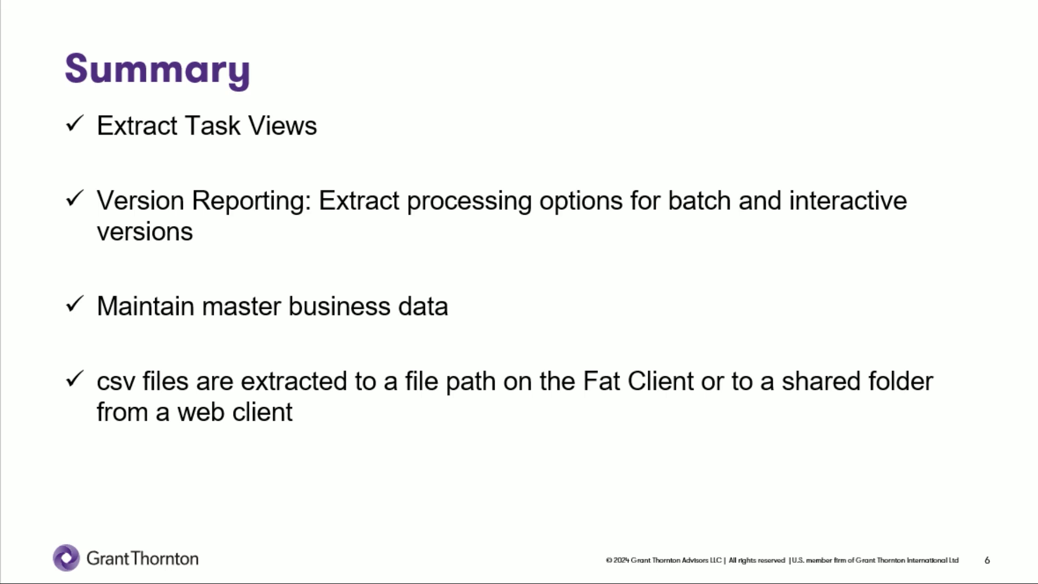
{"action": "key", "text": "Right"}
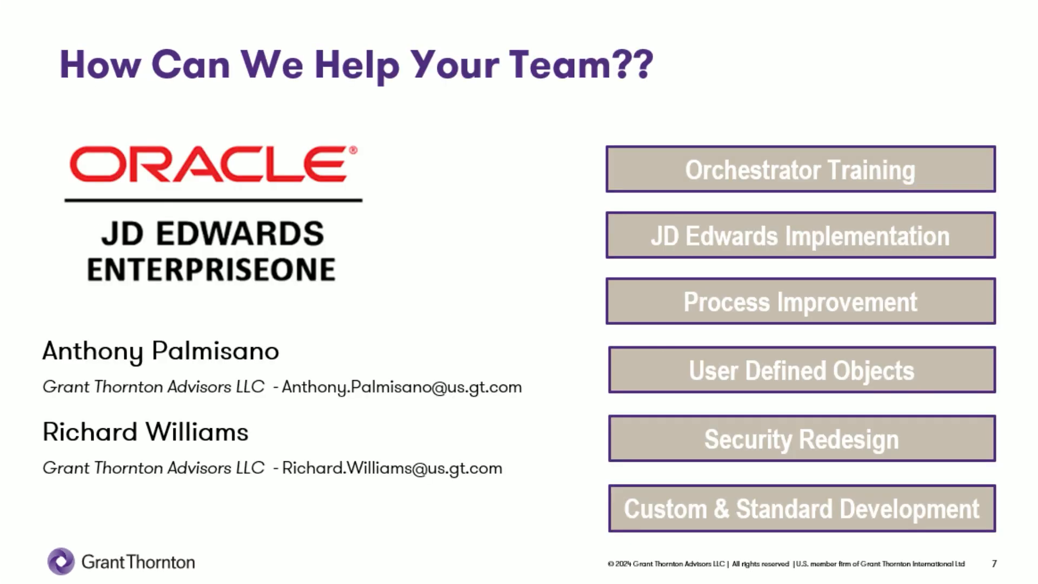